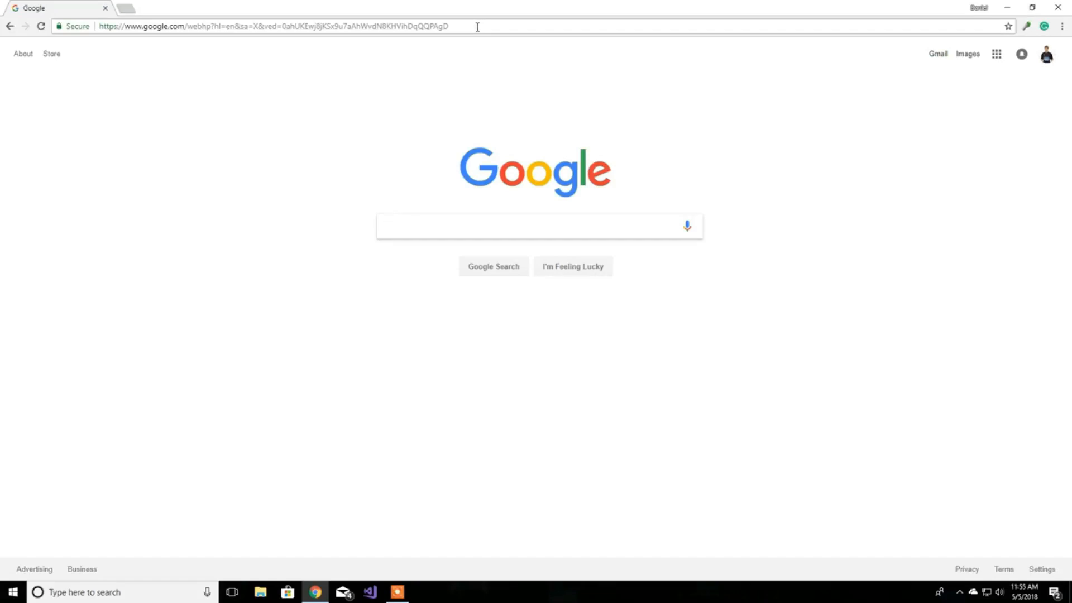
# - Search Google for "dasm assembler" and bring up link options on the first result
pyautogui.click(477, 27)
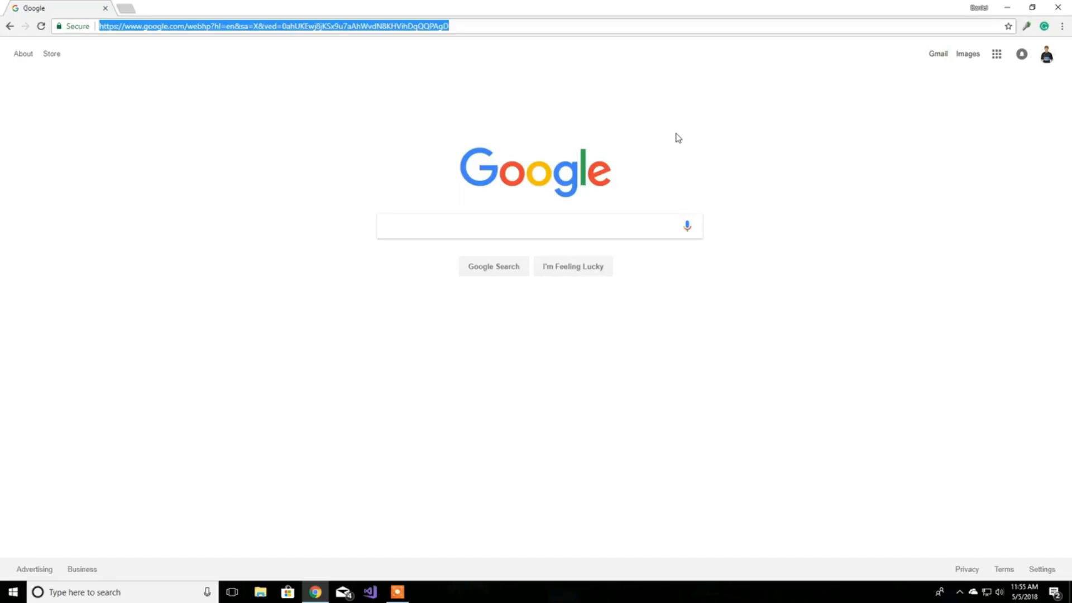
pyautogui.write('dasm')
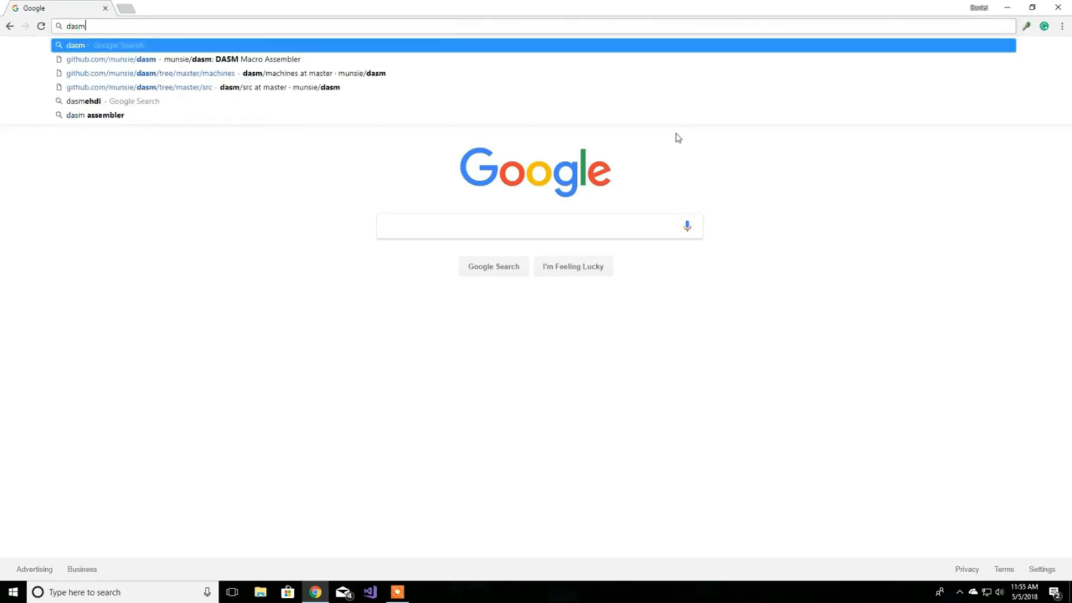
pyautogui.write(' a')
pyautogui.press('Return')
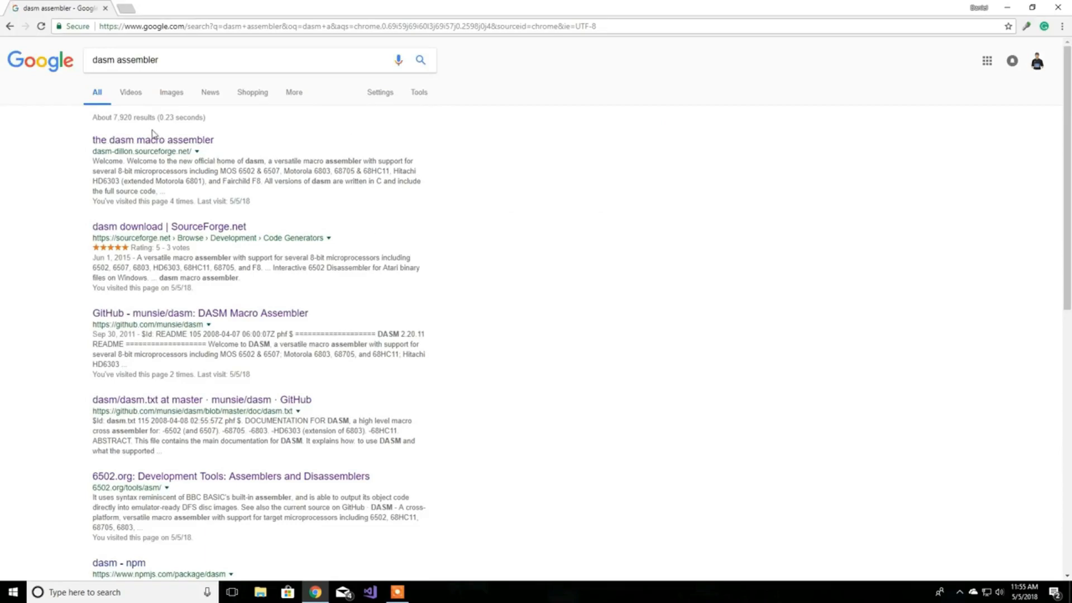
pyautogui.rightClick(177, 145)
# - Open the dasm SourceForge site in a new tab, go to its project page and download the dasm 2.20.11 binaries
pyautogui.click(188, 151)
pyautogui.hotkey('ctrl', 'Tab')
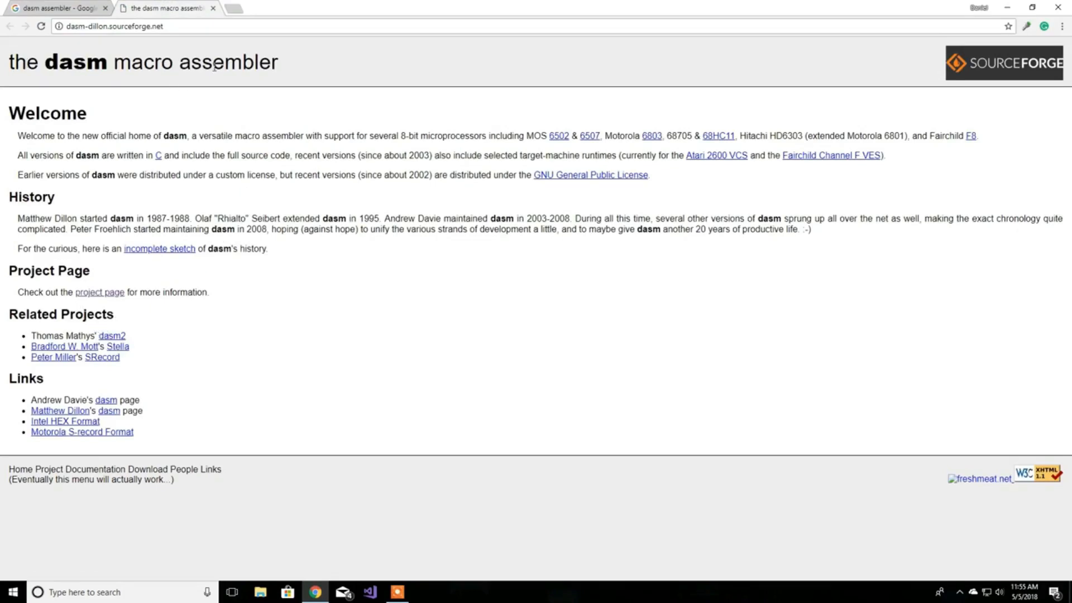
pyautogui.click(102, 291)
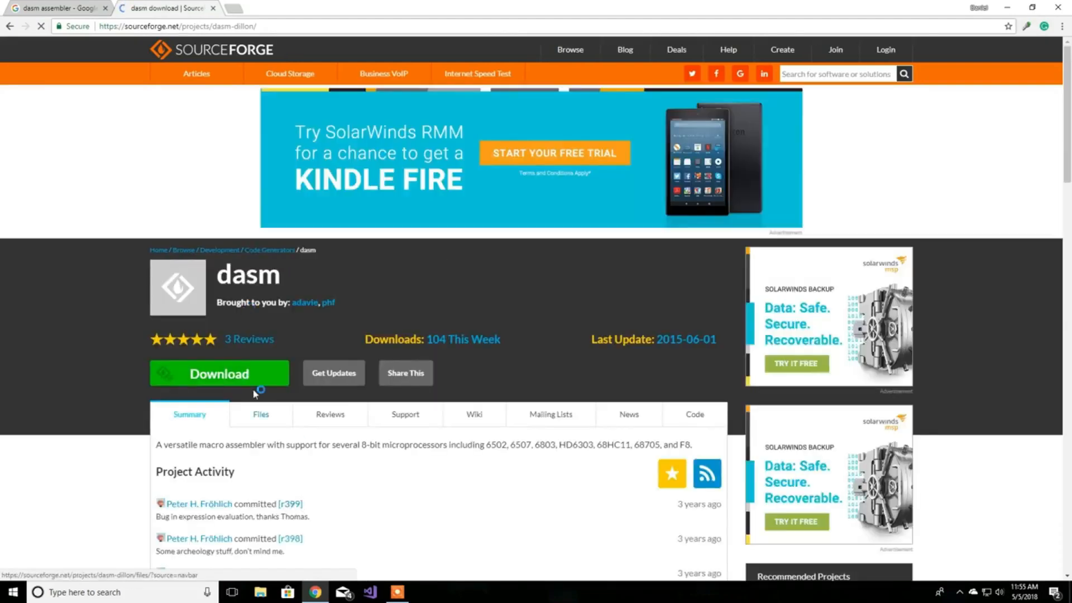
pyautogui.click(256, 381)
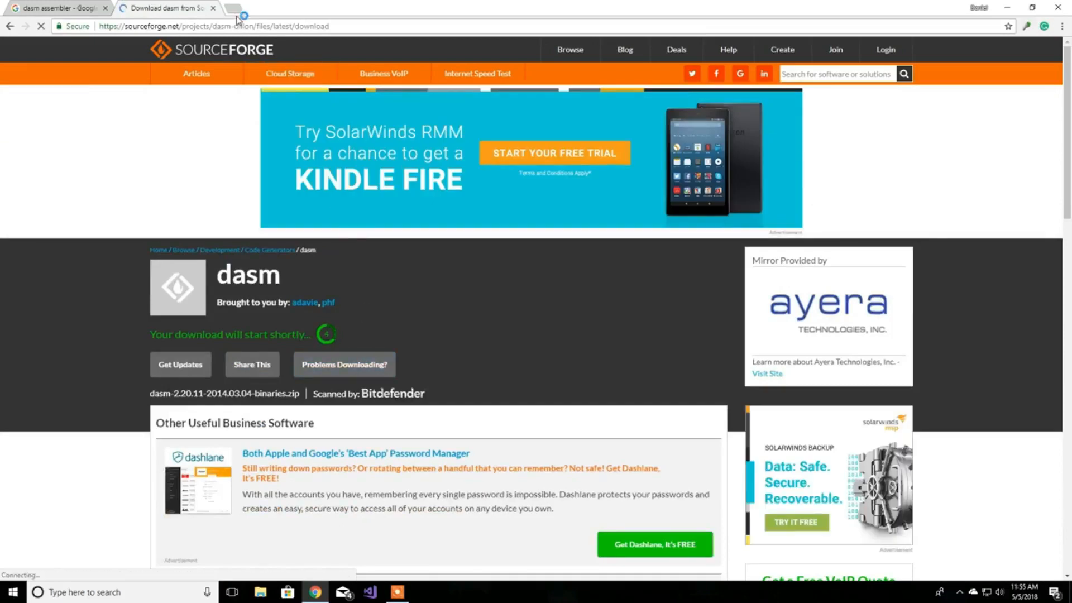
# - Close the SourceForge tab and open the munsie/dasm GitHub repository from the results
pyautogui.click(213, 9)
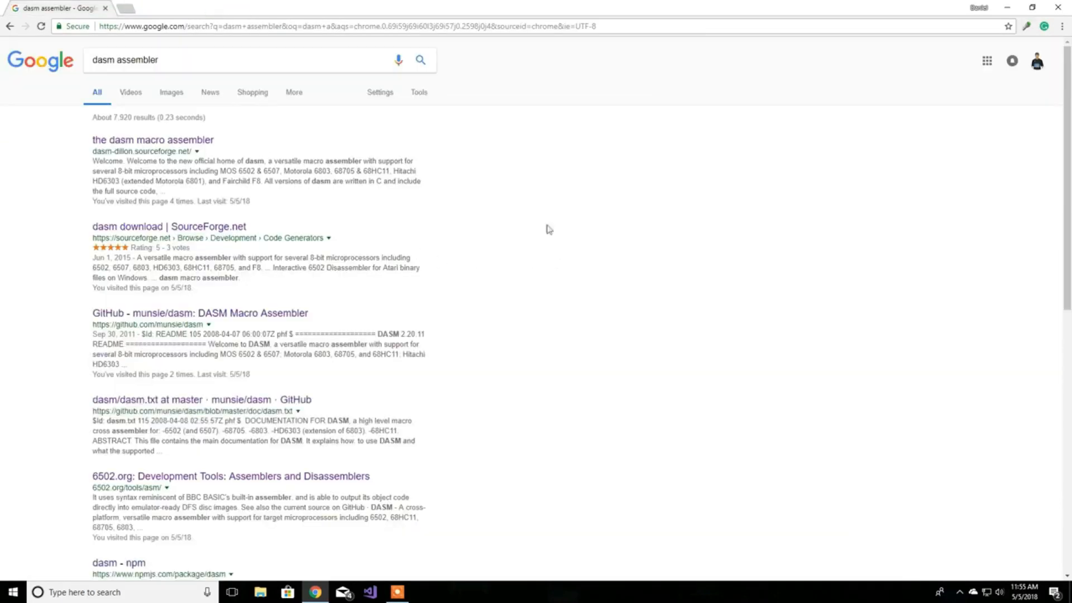
pyautogui.click(239, 319)
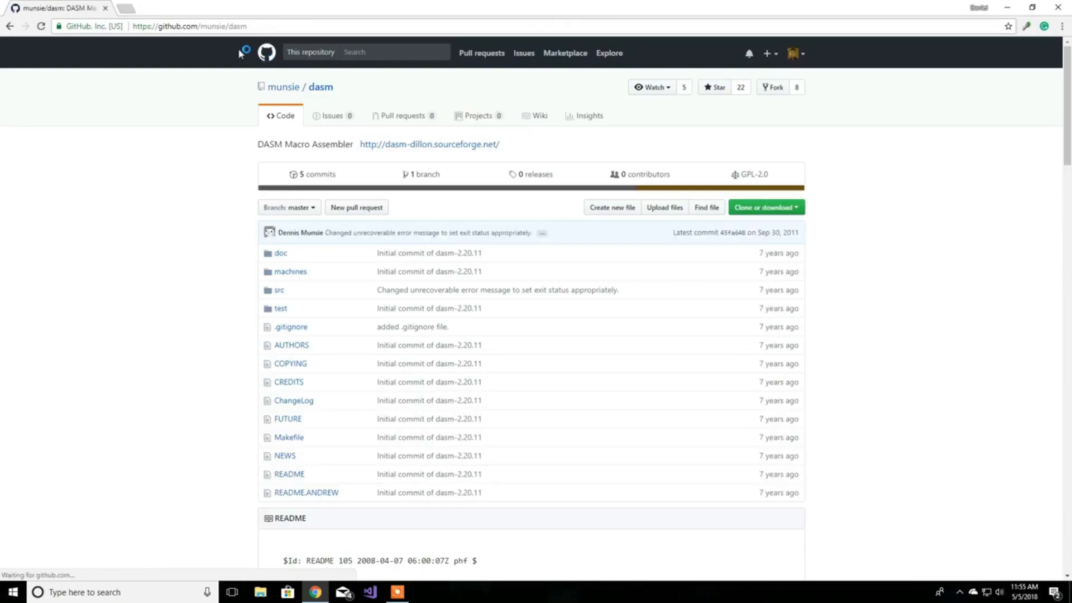
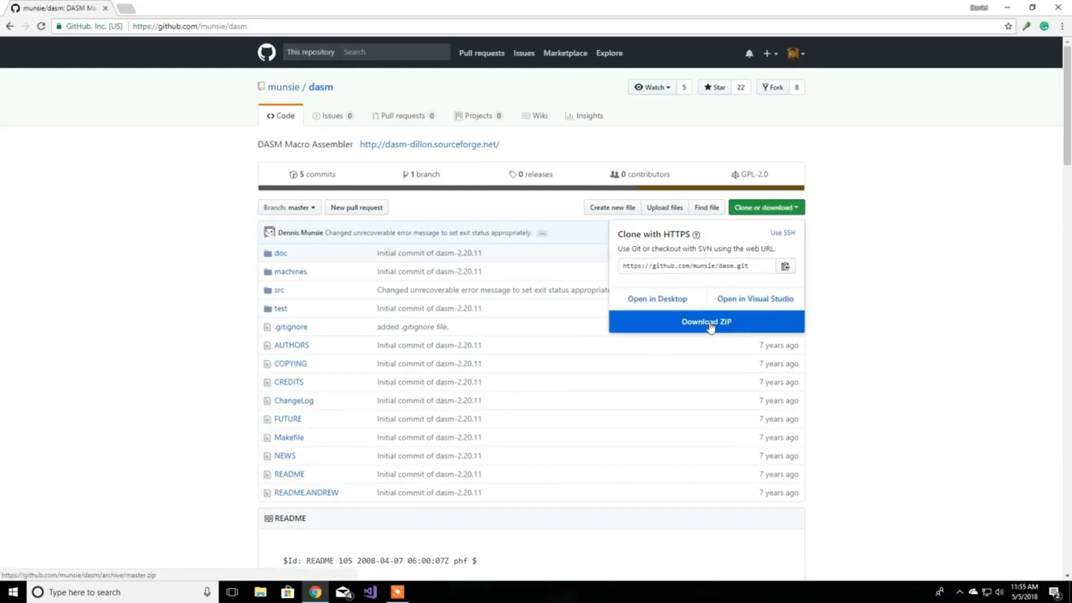
# - Browse the dasm repository into the machines/atari2600 folder listing macro.h and vcs.h
pyautogui.click(160, 275)
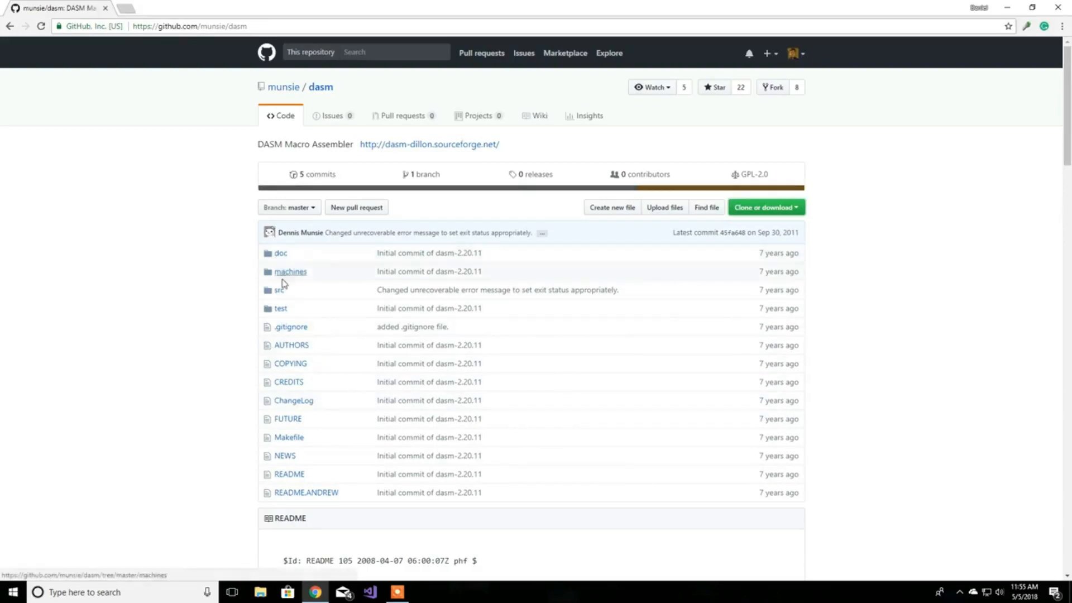
pyautogui.click(287, 272)
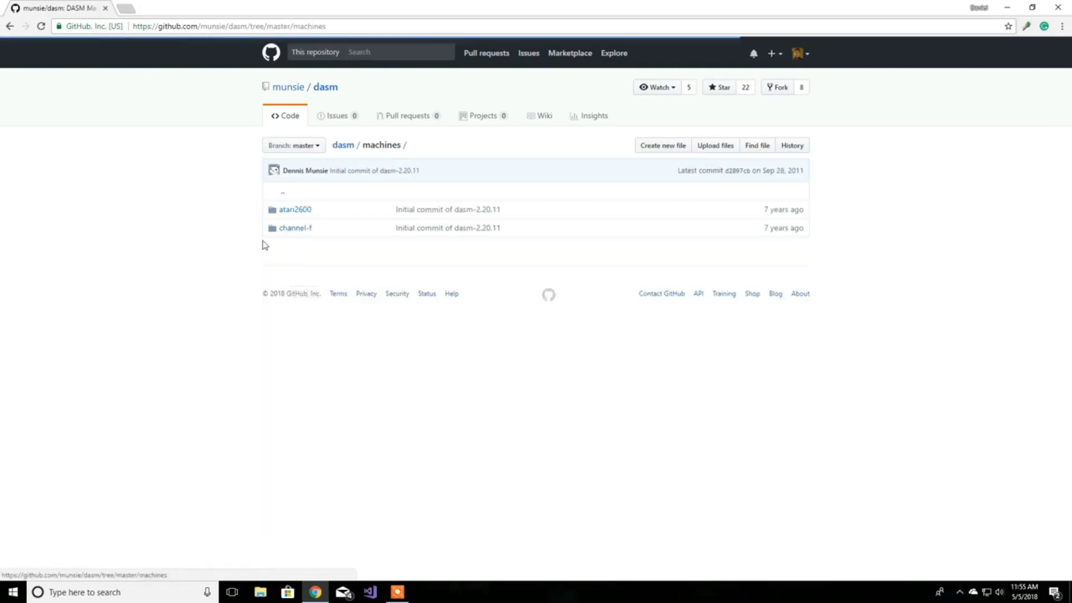
pyautogui.click(299, 211)
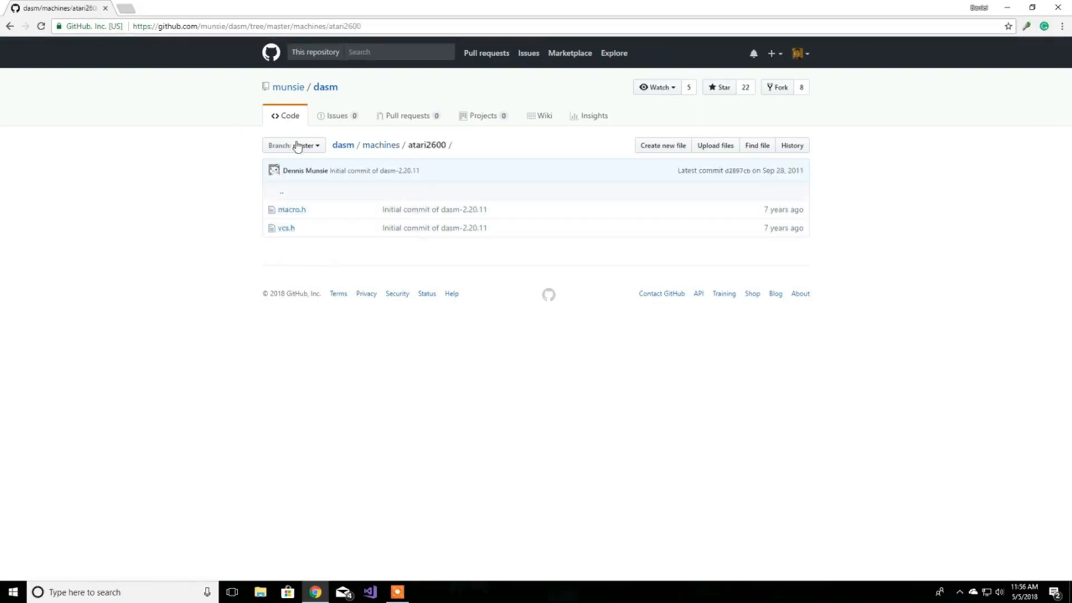
# - Select the page address, then start Eclipse Java Oxygen from the desktop
pyautogui.click(357, 28)
pyautogui.click(407, 27)
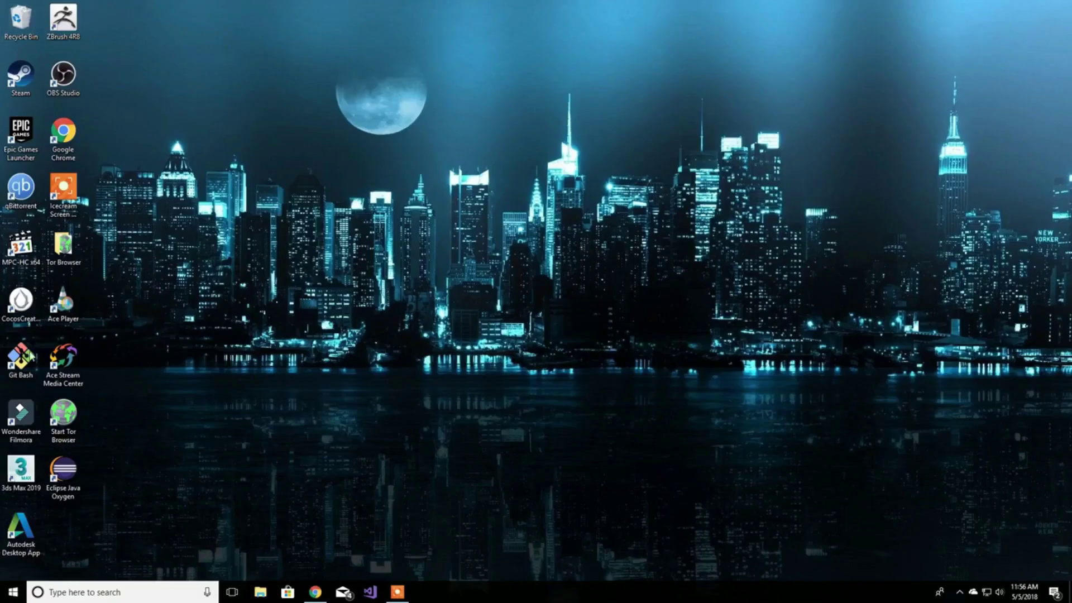
pyautogui.click(64, 472)
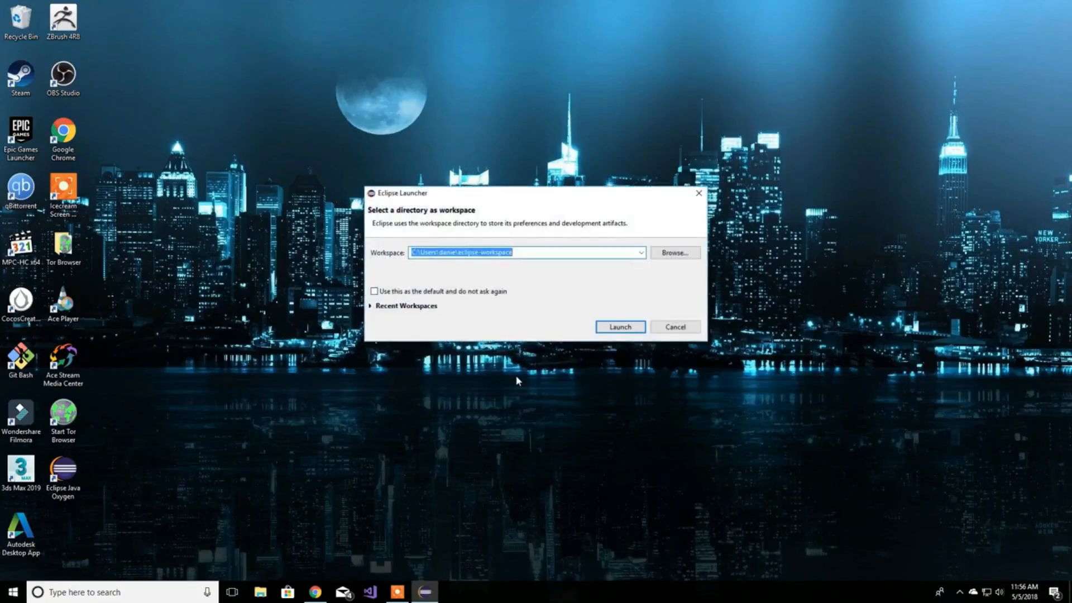
# - Launch the default workspace without asking again and close the Welcome page
pyautogui.click(468, 293)
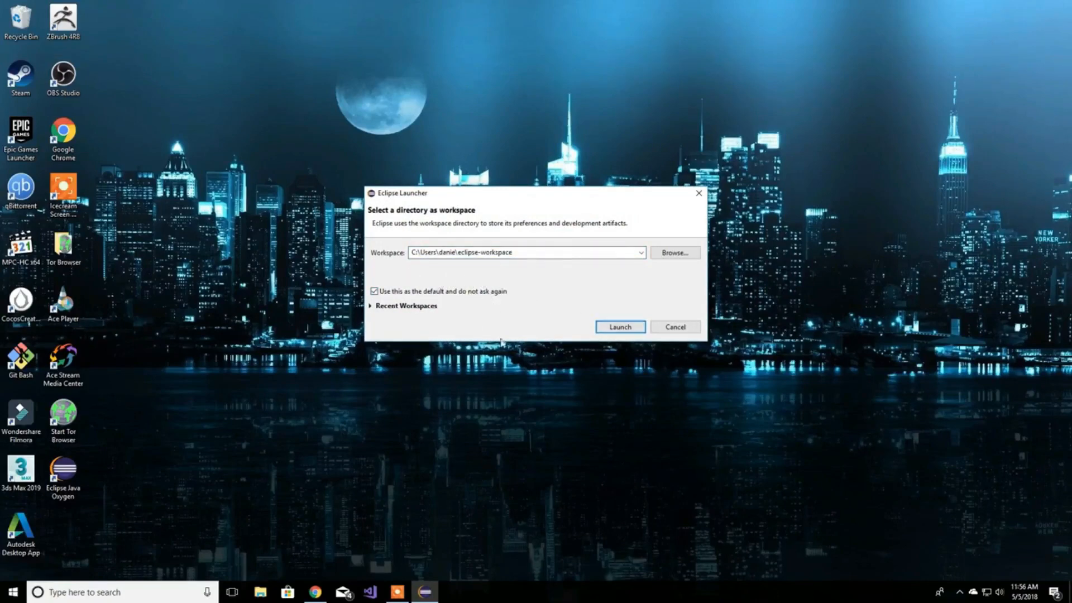
pyautogui.press('Return')
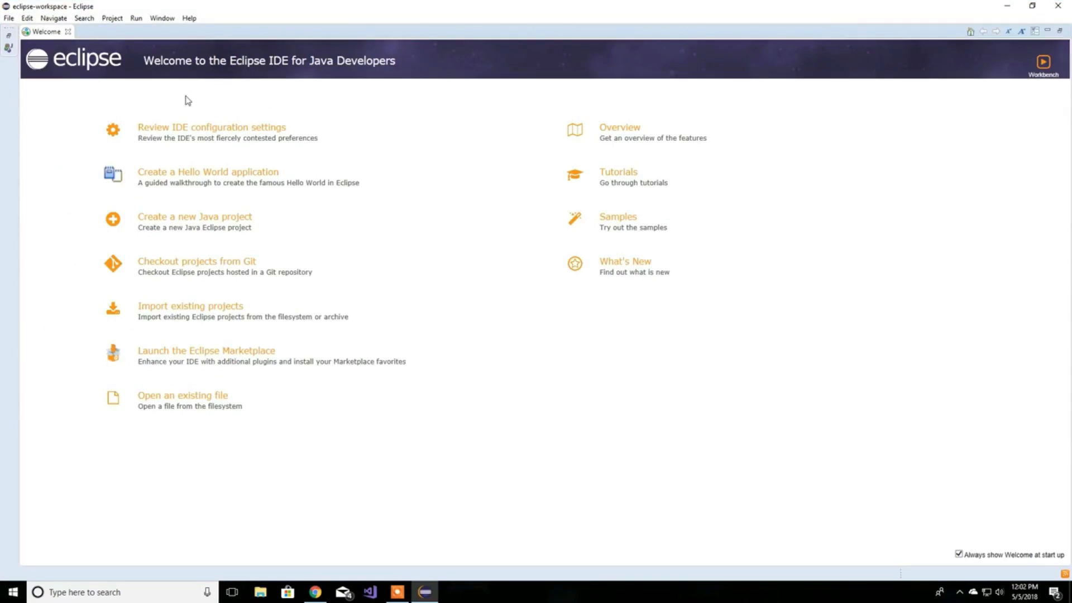
pyautogui.click(9, 37)
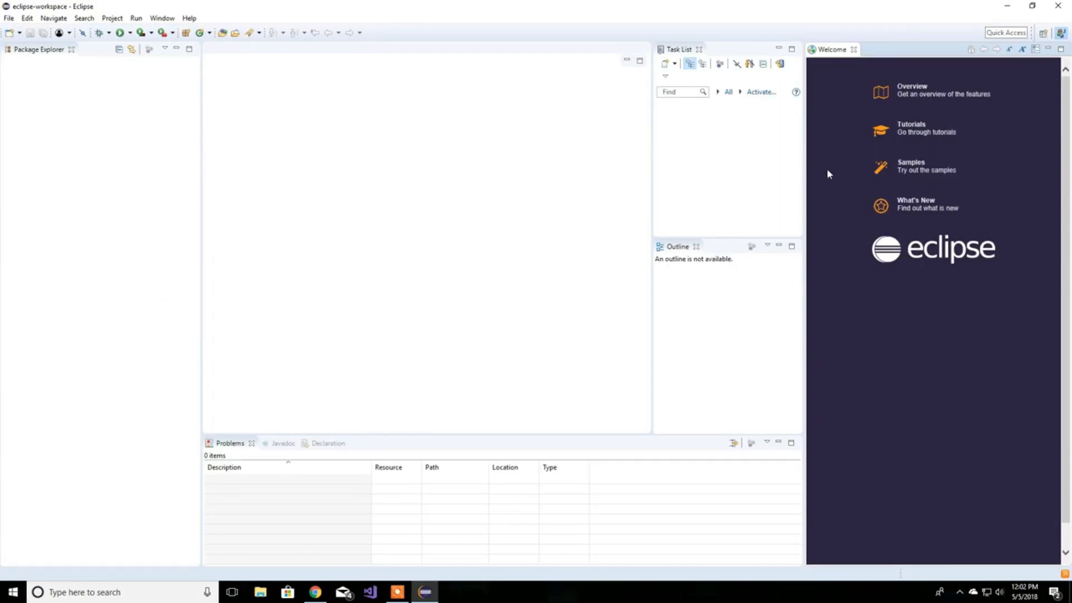
pyautogui.click(1048, 50)
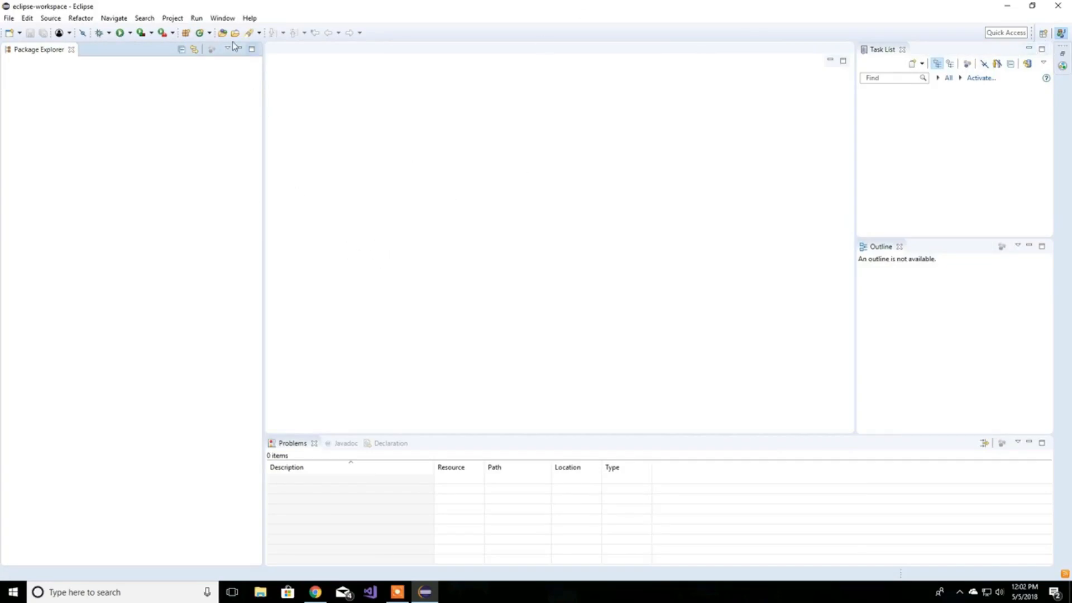
# - Bring up the Install New Software dialog from the Help menu
pyautogui.click(252, 19)
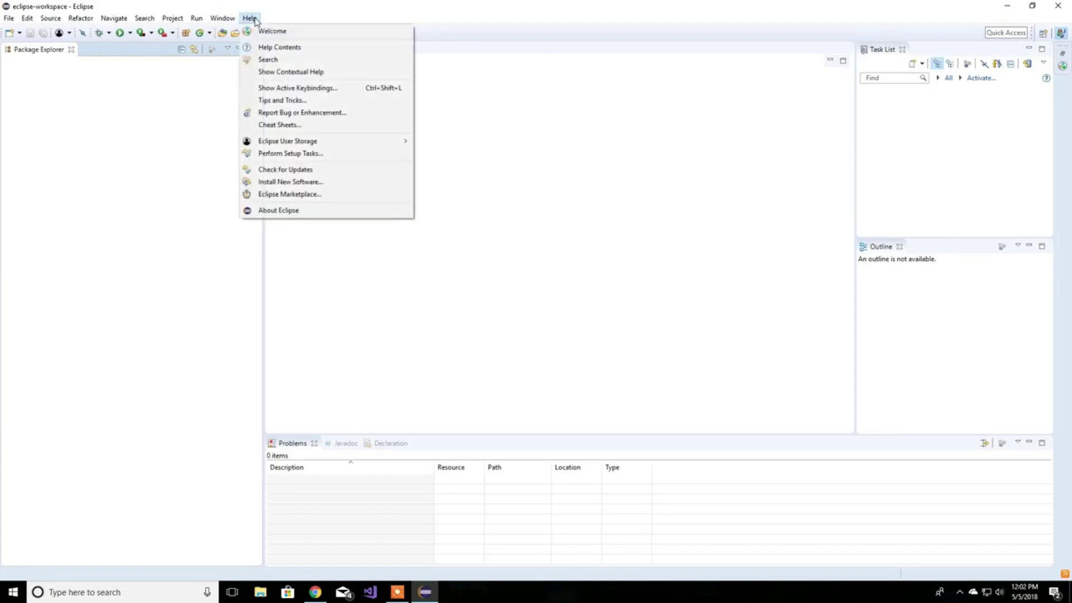
pyautogui.click(319, 183)
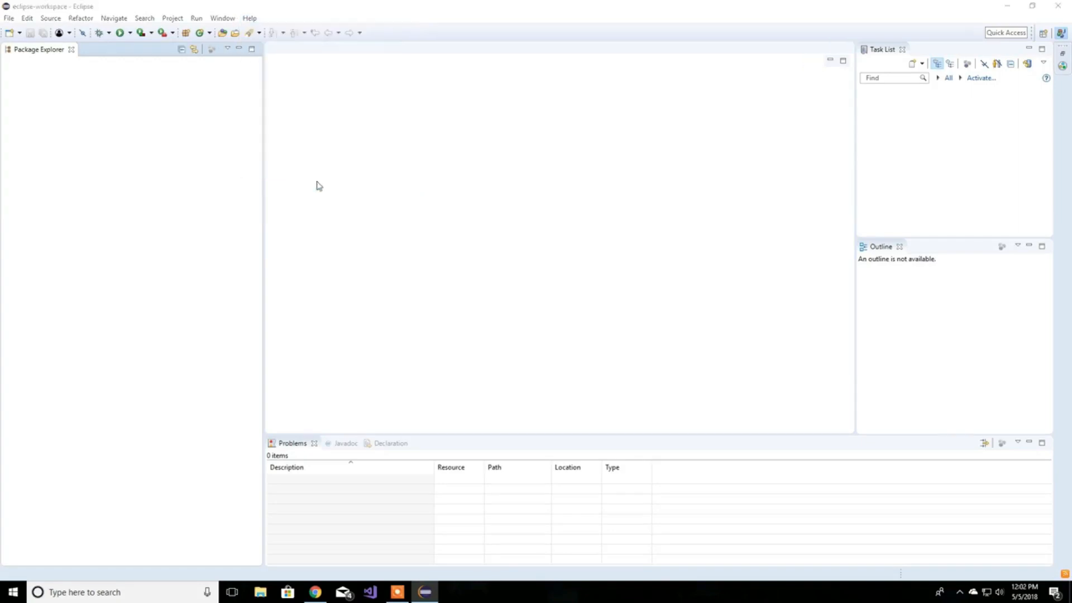
pyautogui.click(318, 593)
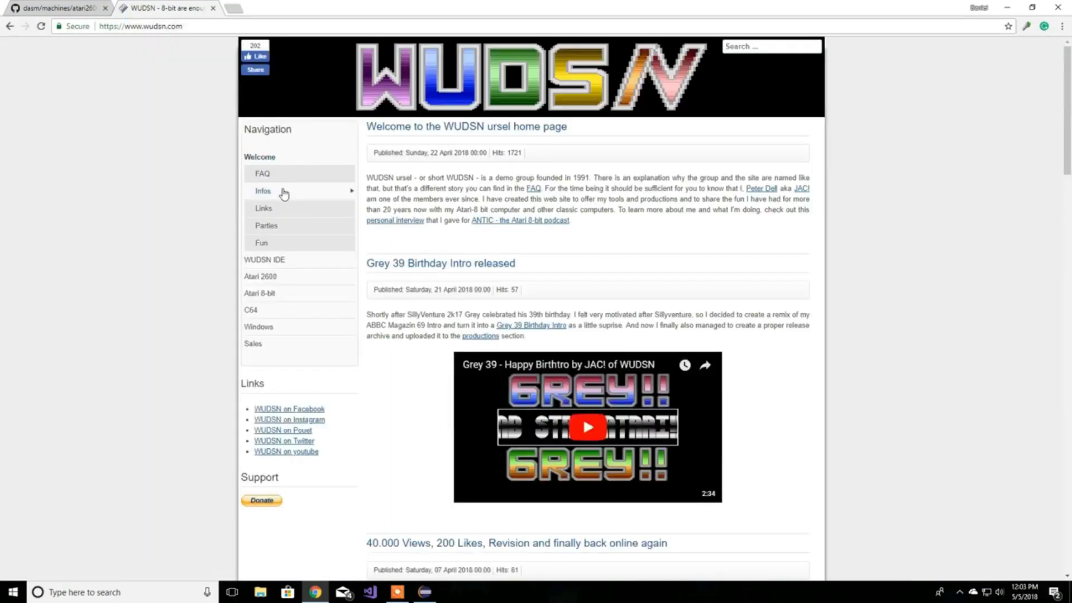
pyautogui.click(280, 265)
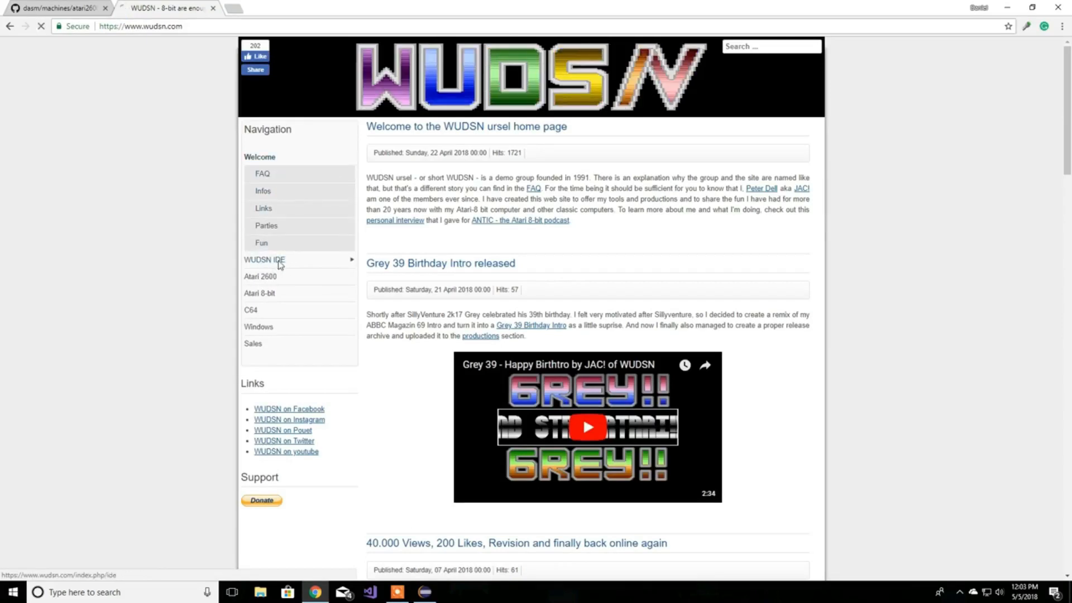
pyautogui.scroll(-1, 388, 246)
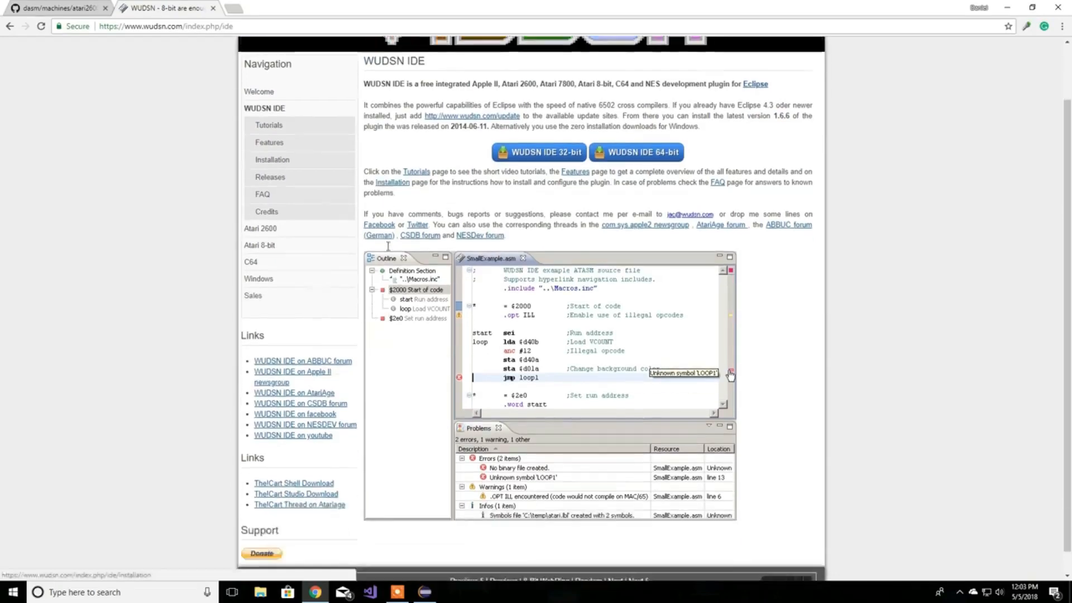
pyautogui.scroll(-1, 388, 245)
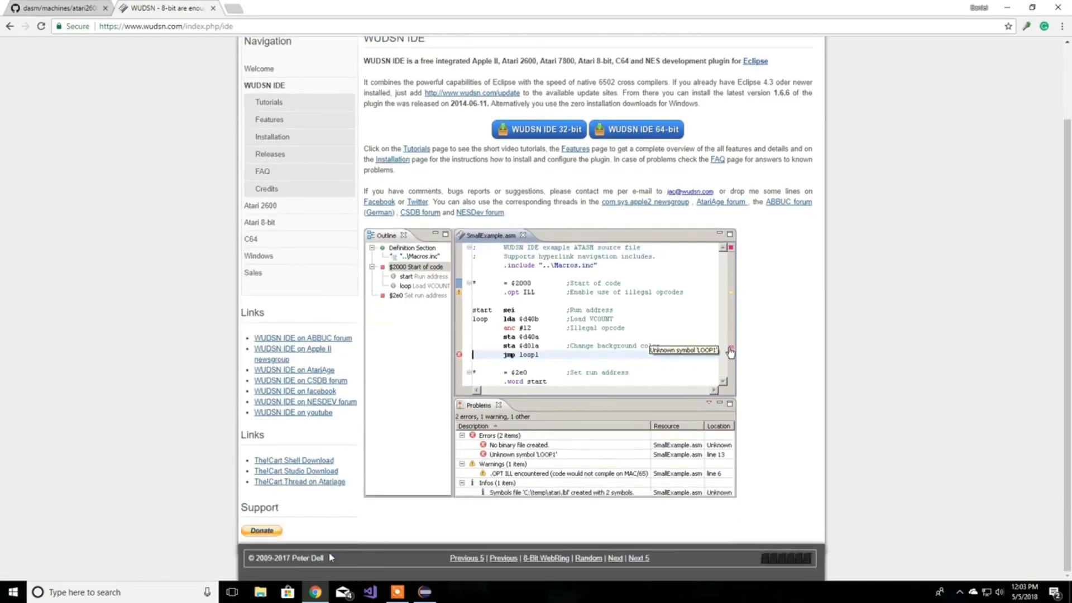
pyautogui.scroll(1, 514, 236)
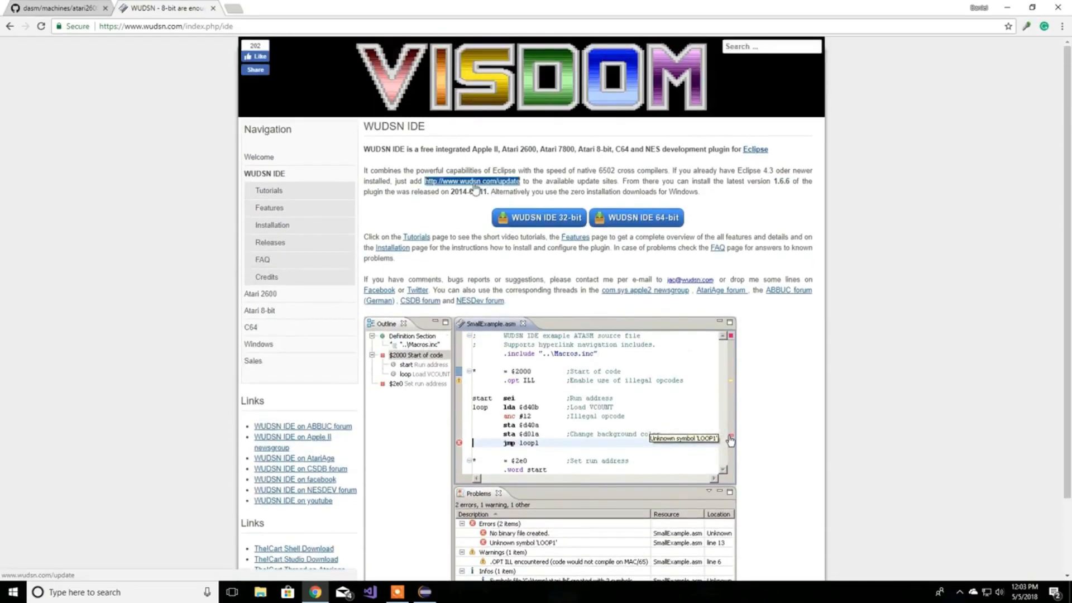
pyautogui.moveTo(490, 192); pyautogui.dragTo(458, 185)
pyautogui.rightClick(460, 191)
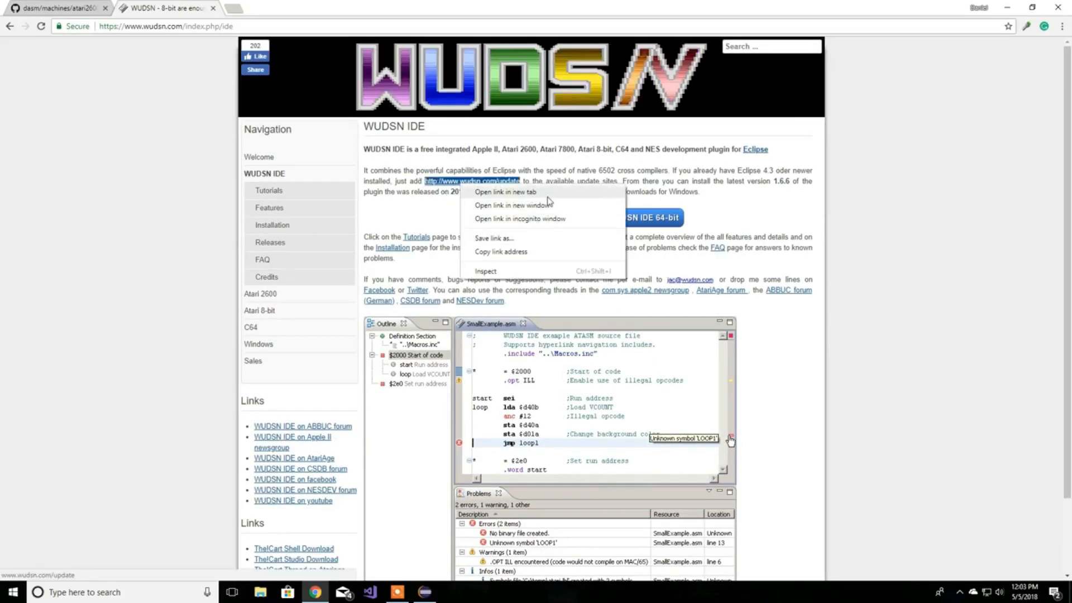
pyautogui.click(534, 254)
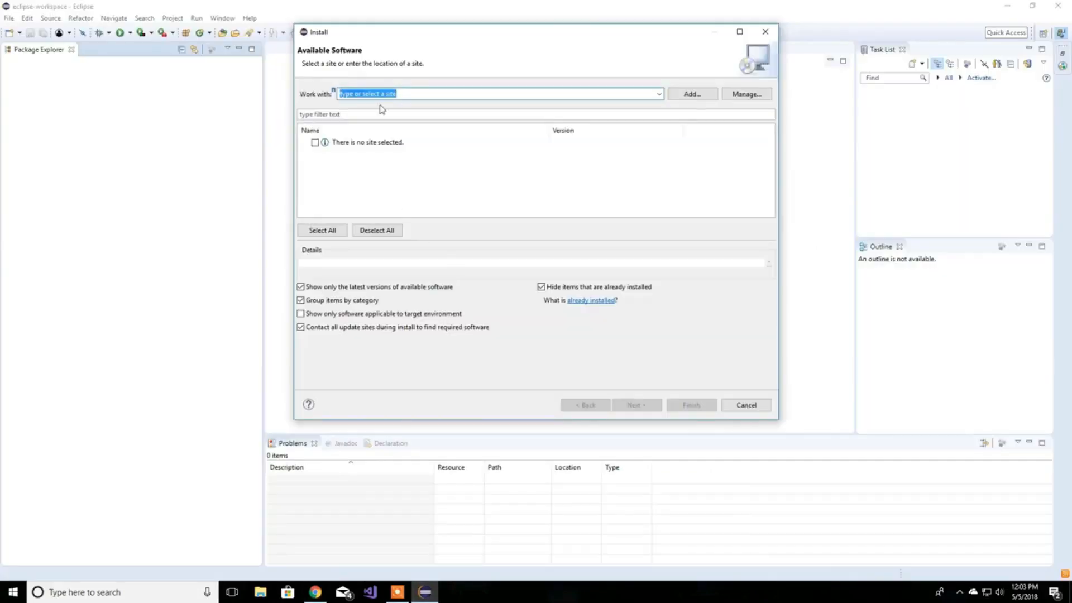
# - Paste the update URL into Work with and add it as a repository named Wudsn
pyautogui.rightClick(377, 89)
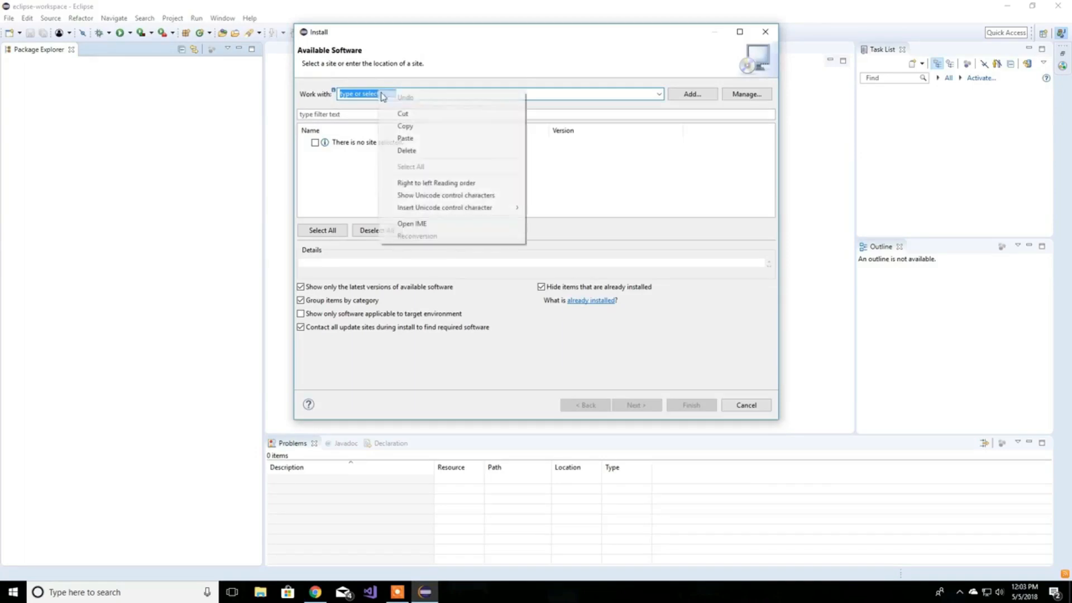
pyautogui.click(404, 138)
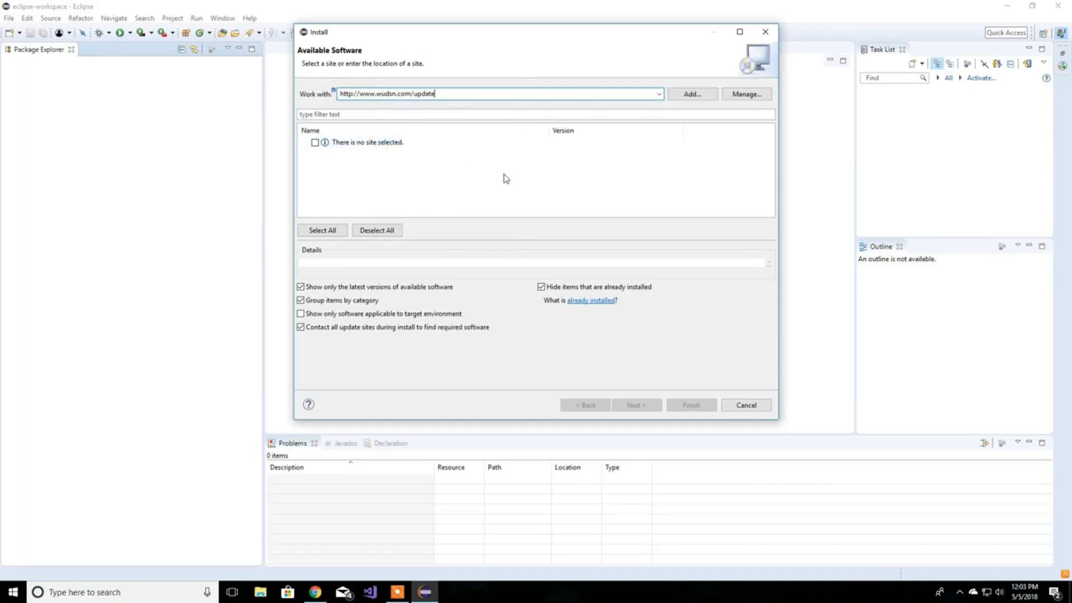
pyautogui.click(693, 93)
pyautogui.write('Wuds')
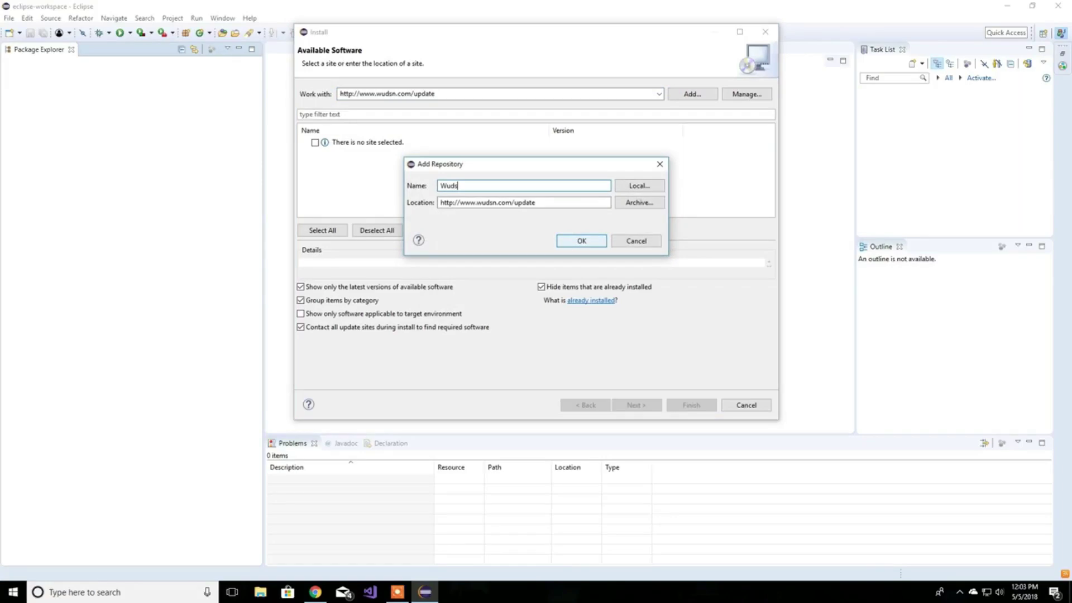
pyautogui.write('n')
pyautogui.click(581, 241)
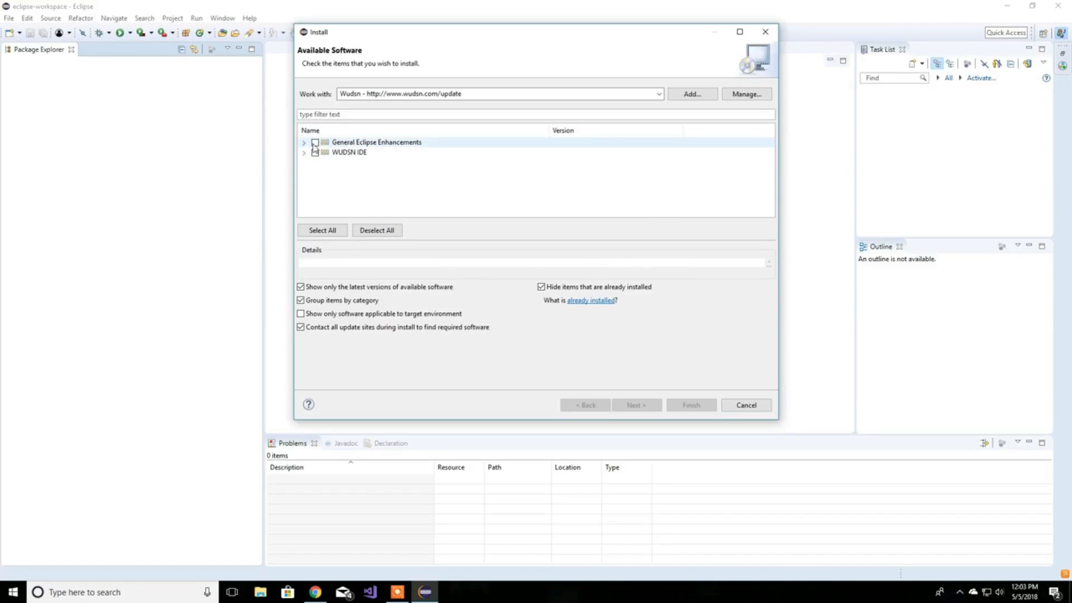
# - Select General Eclipse Enhancements and WUDSN IDE, accept the license and finish to start installing
pyautogui.click(303, 143)
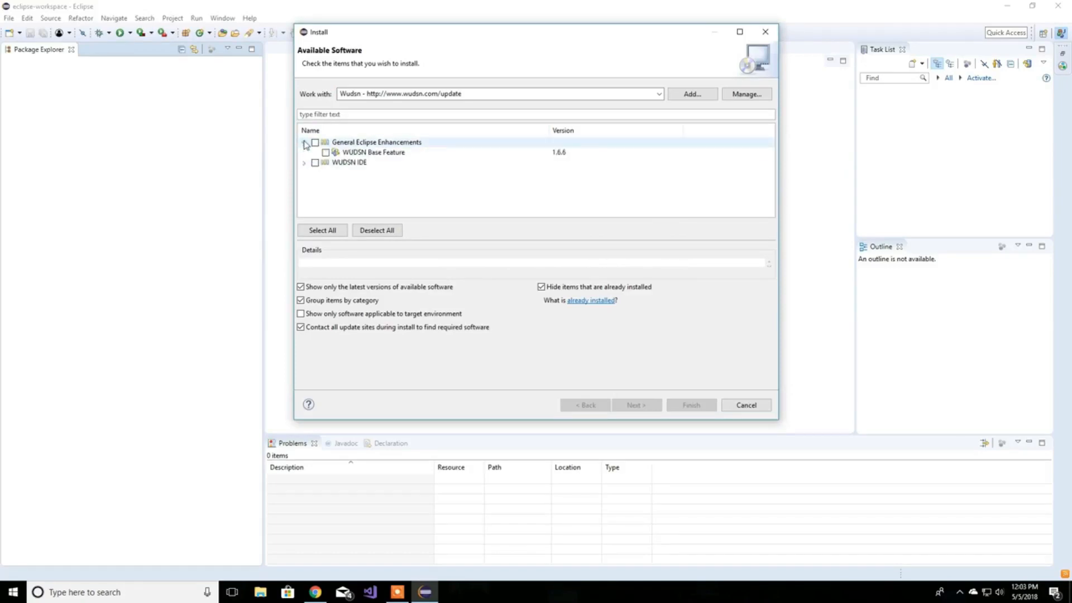
pyautogui.click(305, 144)
pyautogui.click(315, 142)
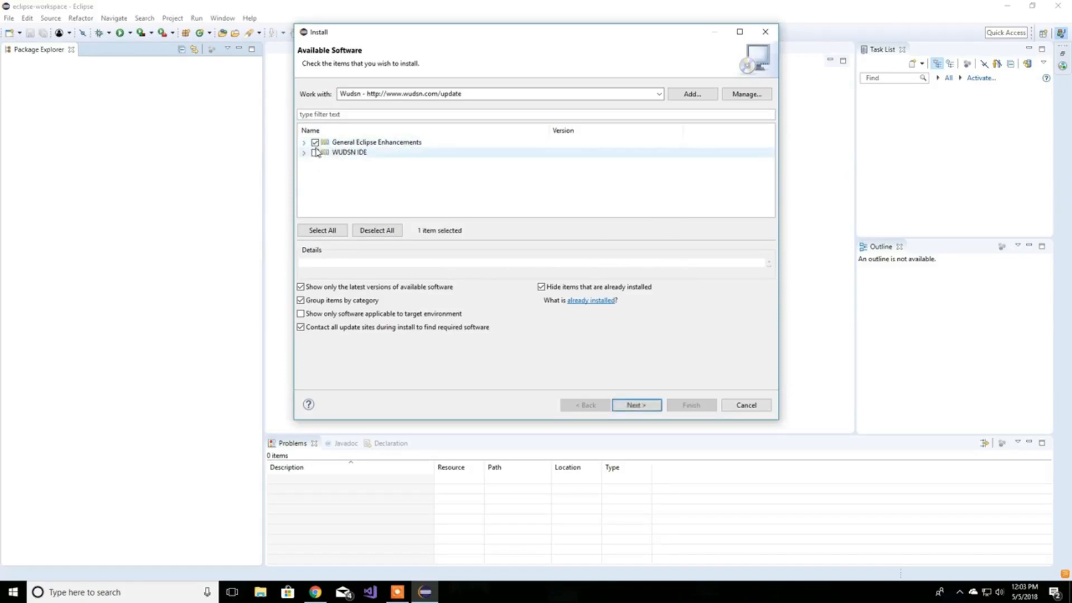
pyautogui.click(641, 406)
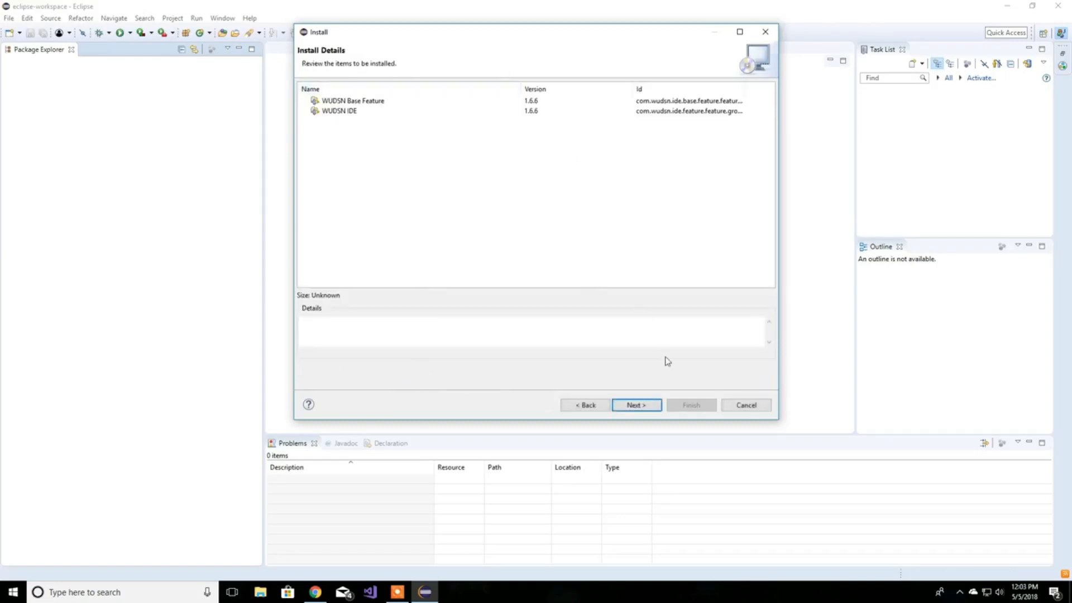
pyautogui.click(646, 410)
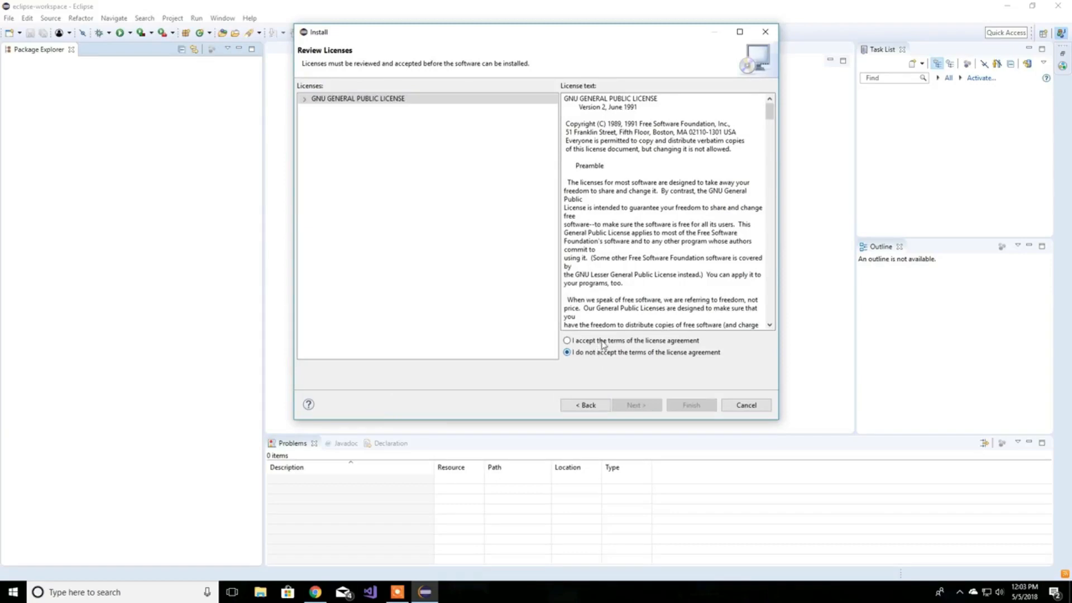
pyautogui.click(601, 341)
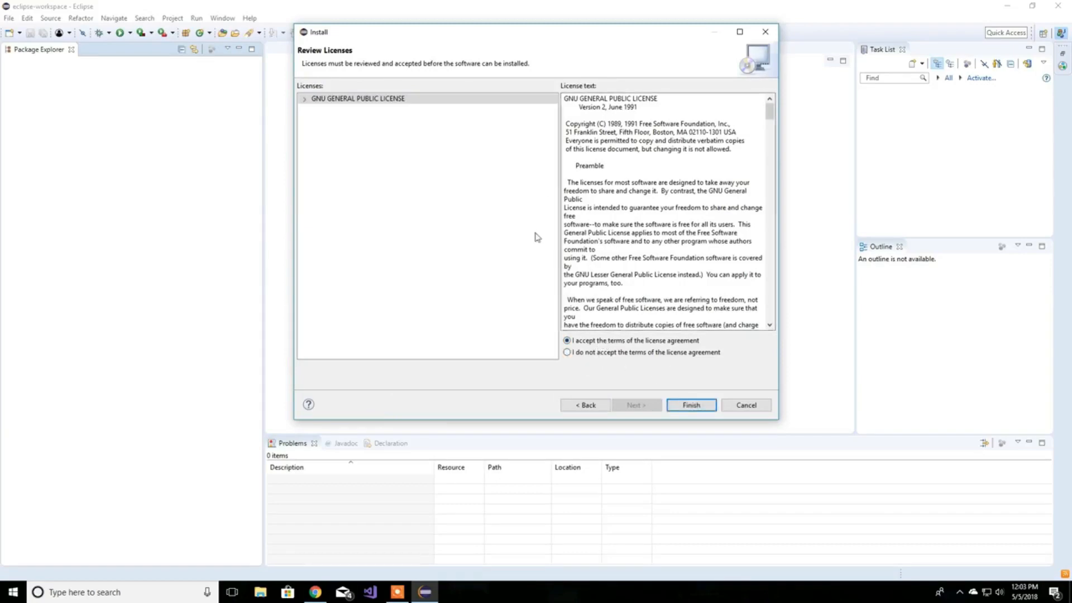
pyautogui.click(690, 409)
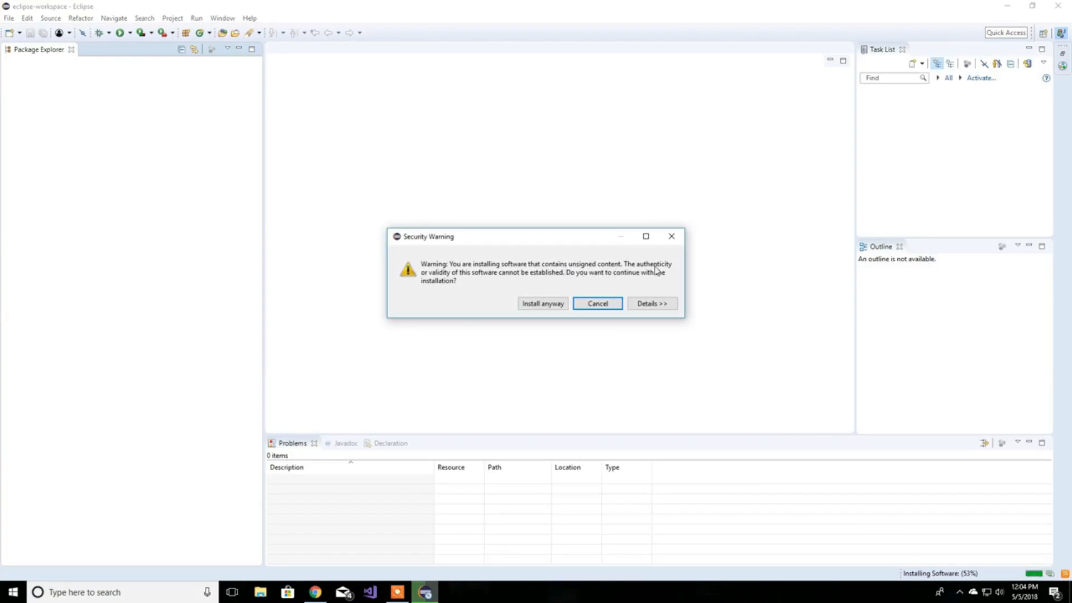
# - Install anyway despite the unsigned-content warning, restart Eclipse and restore the workbench layout
pyautogui.click(540, 304)
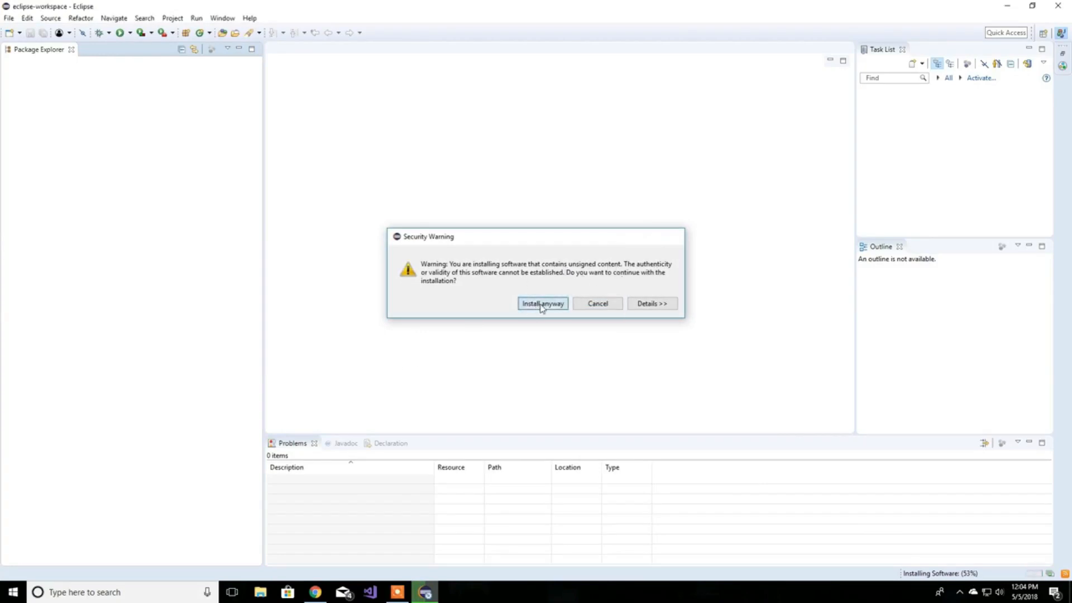
pyautogui.click(1050, 574)
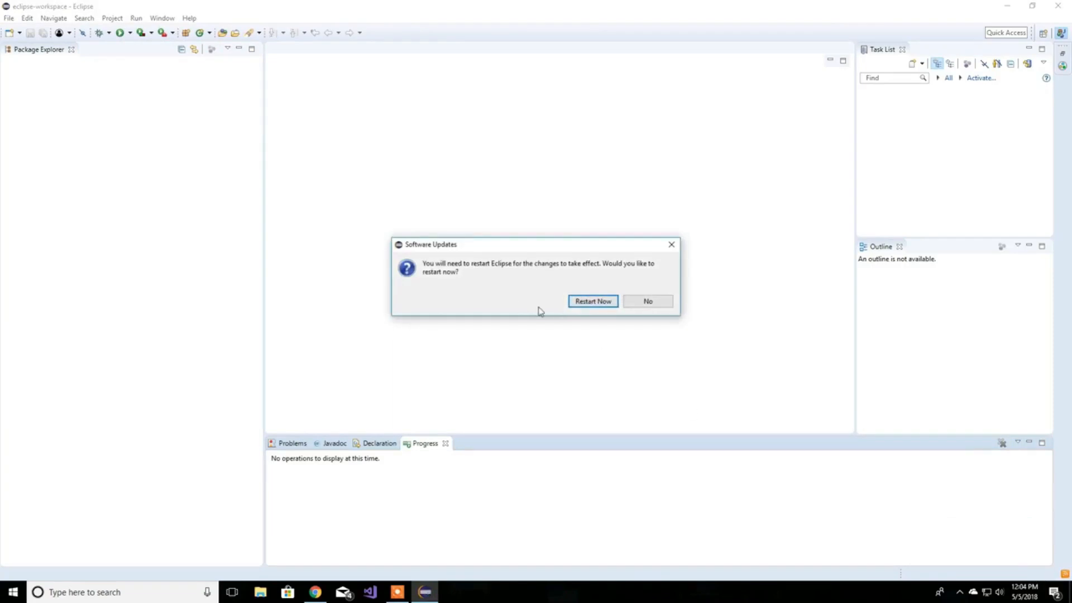
pyautogui.click(585, 304)
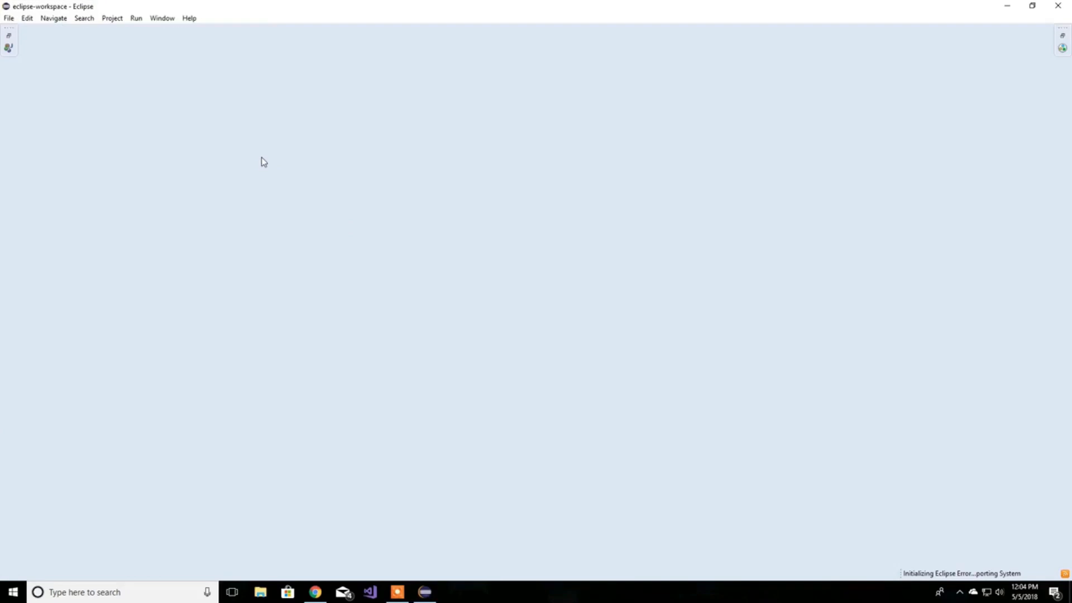
pyautogui.click(9, 37)
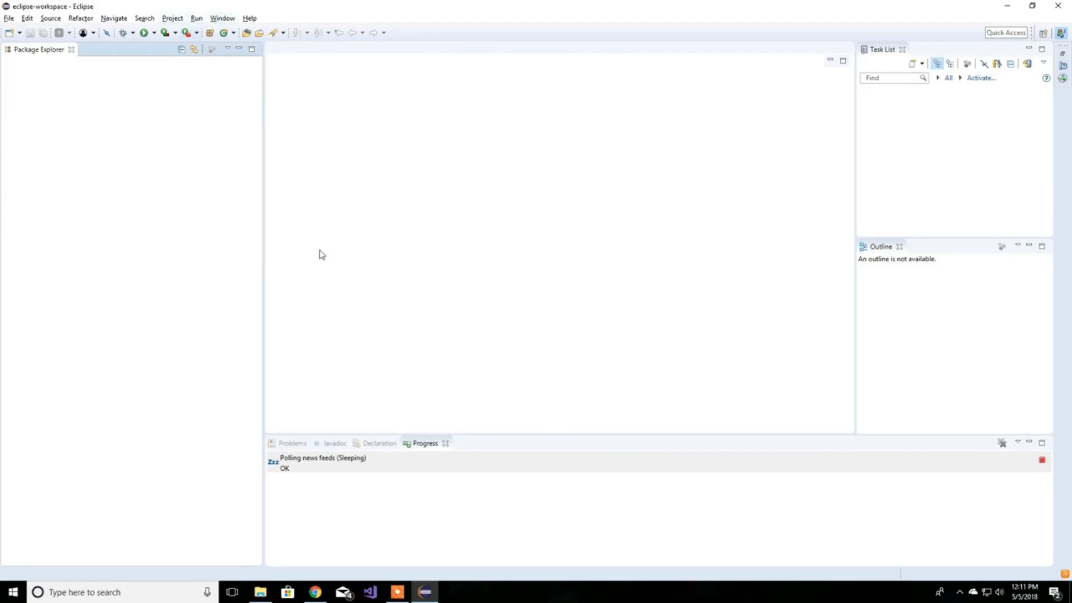
# - In Preferences, go to the Assembler page and show the DASM compiler settings
pyautogui.click(222, 18)
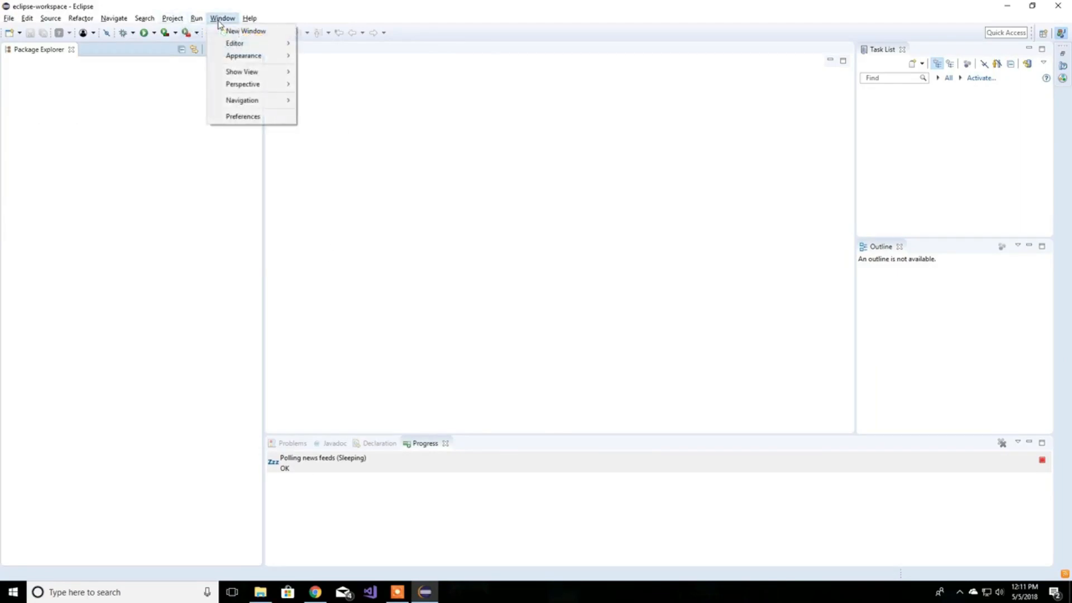
pyautogui.click(234, 117)
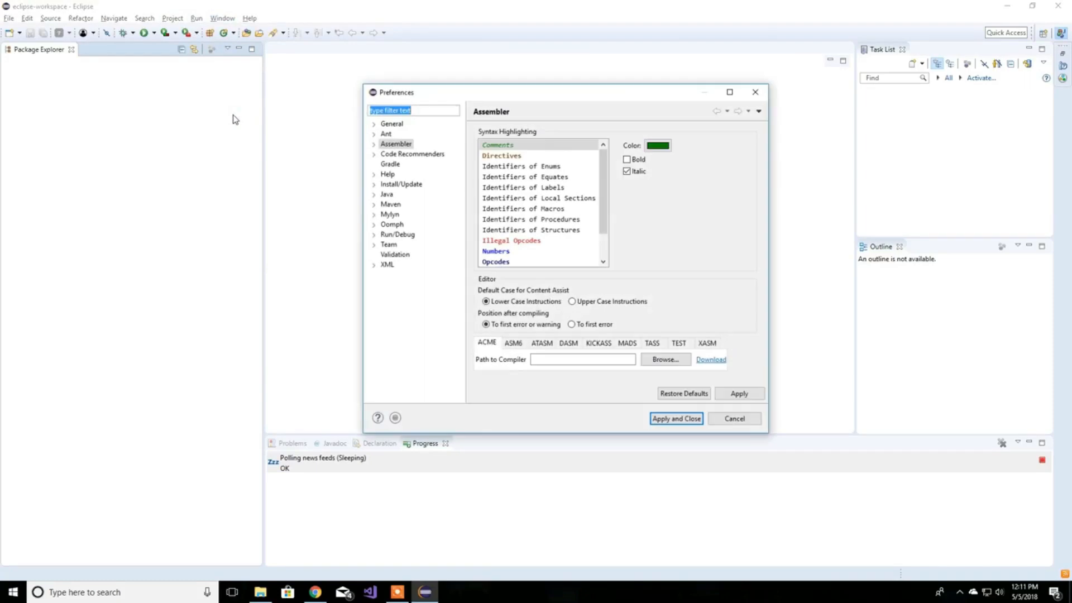
pyautogui.click(391, 124)
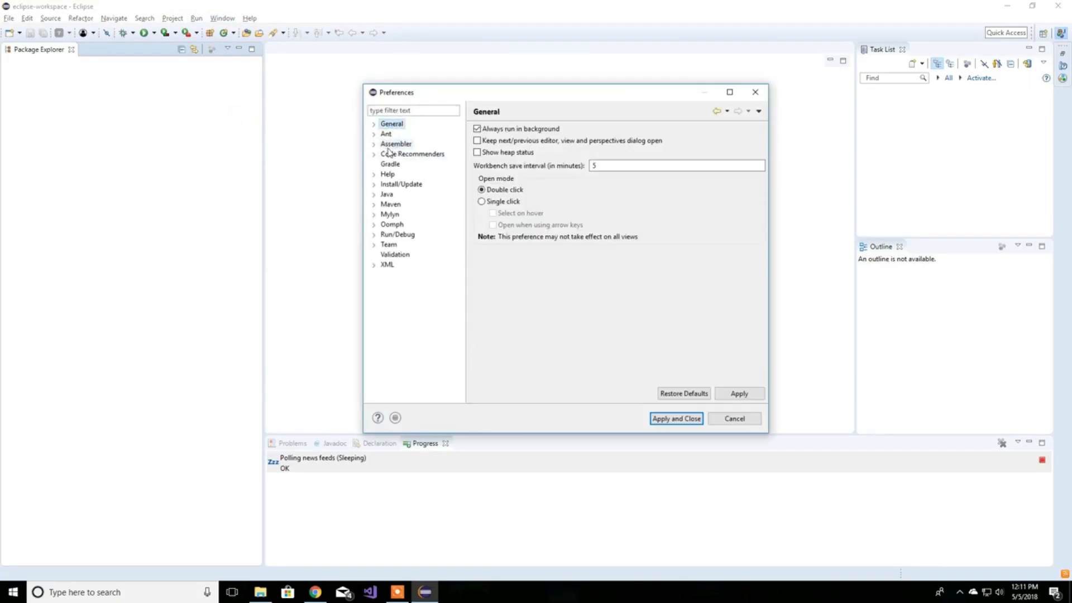
pyautogui.click(393, 144)
pyautogui.click(373, 145)
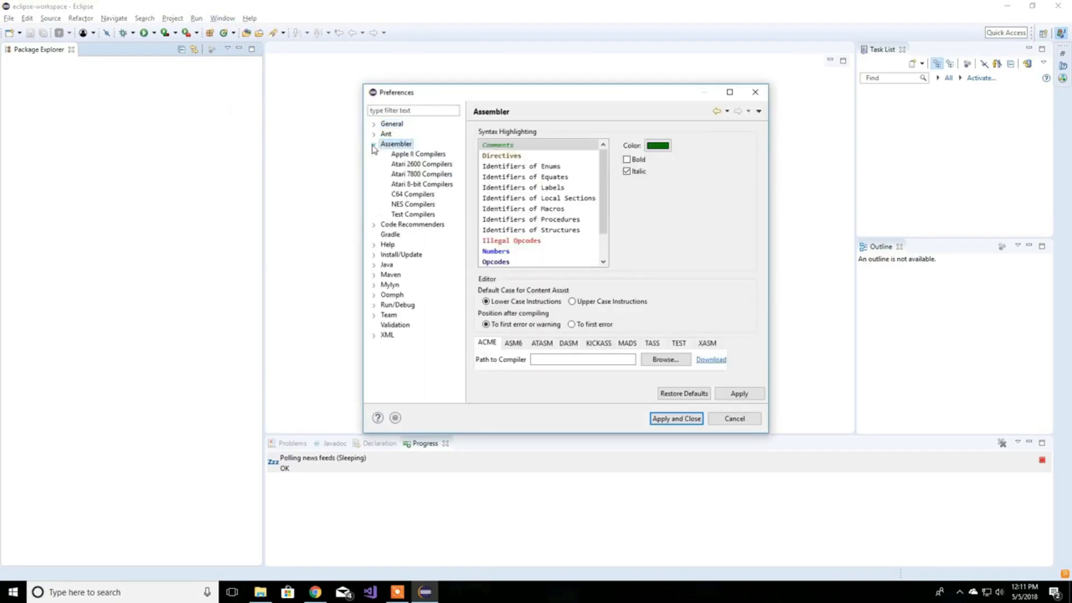
pyautogui.click(374, 144)
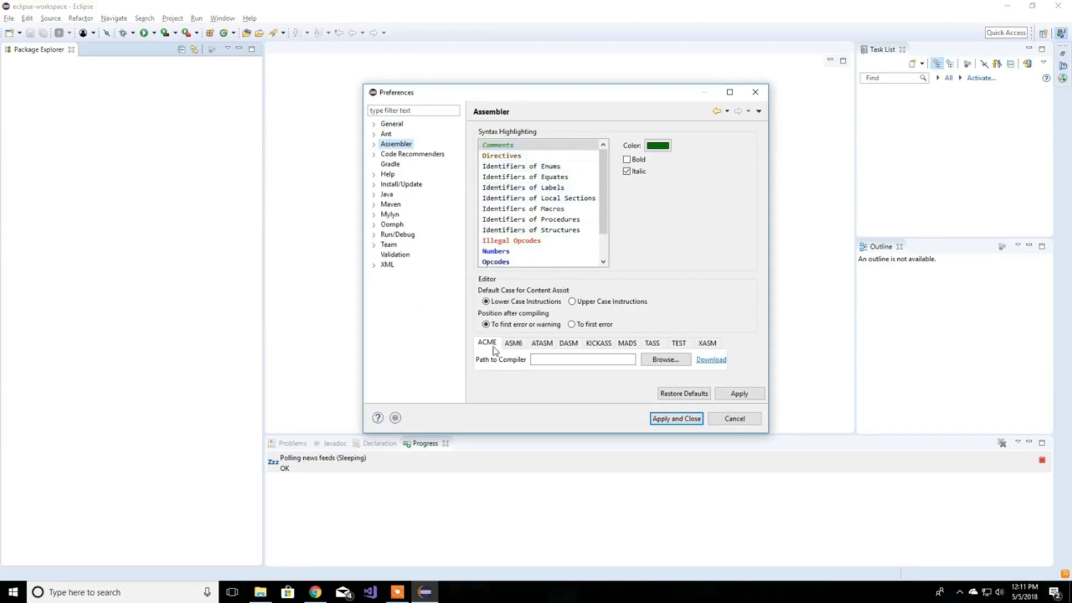
pyautogui.click(565, 346)
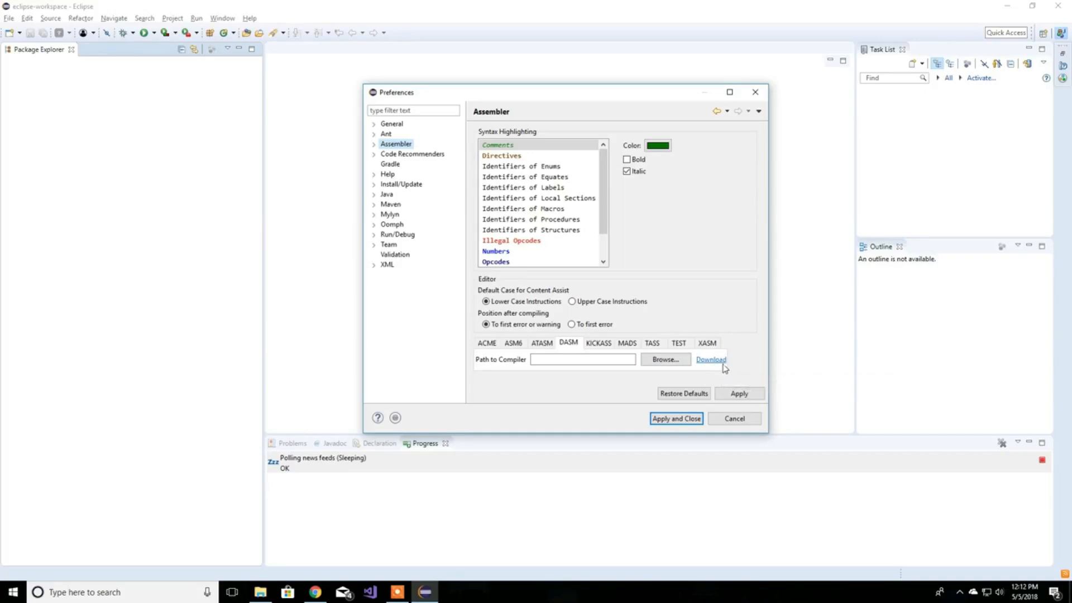
# - Browse the ATASM and ACME tabs, try the broken ACME download link, then return to DASM
pyautogui.click(540, 345)
pyautogui.click(514, 348)
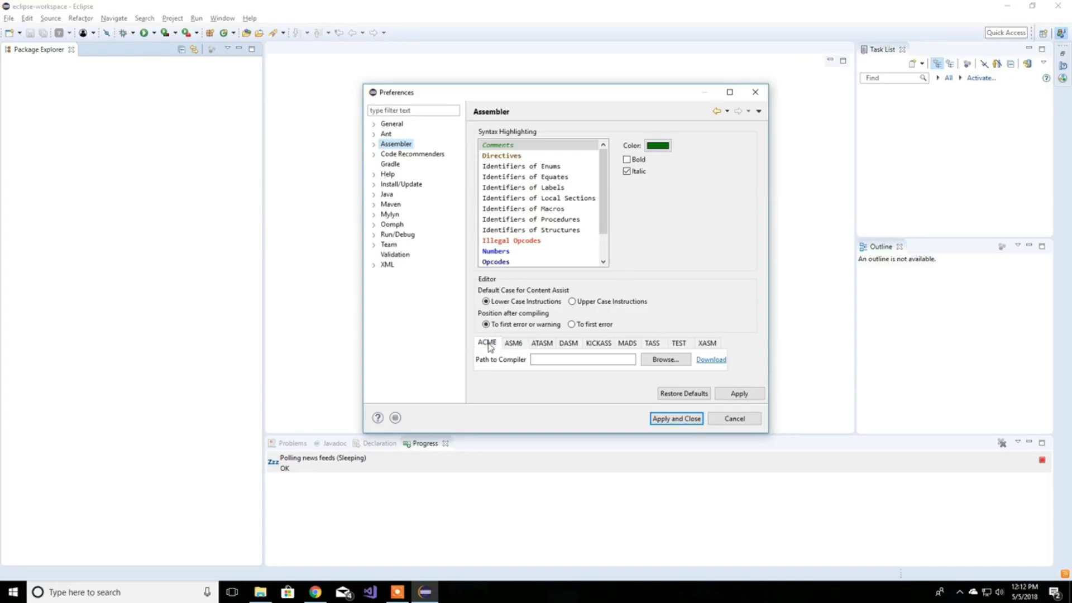
pyautogui.click(712, 361)
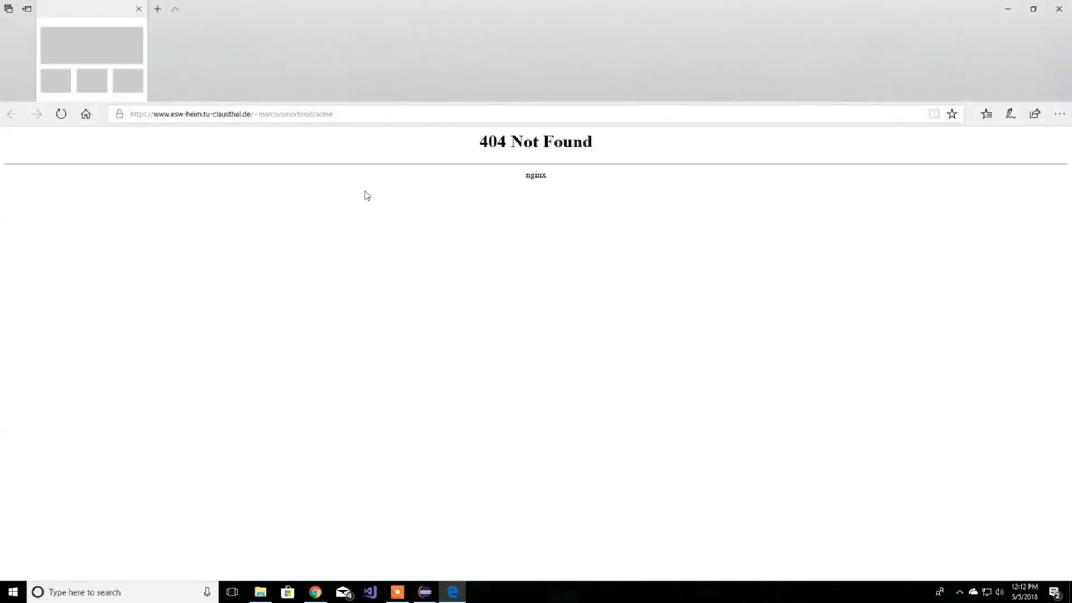
pyautogui.click(1059, 9)
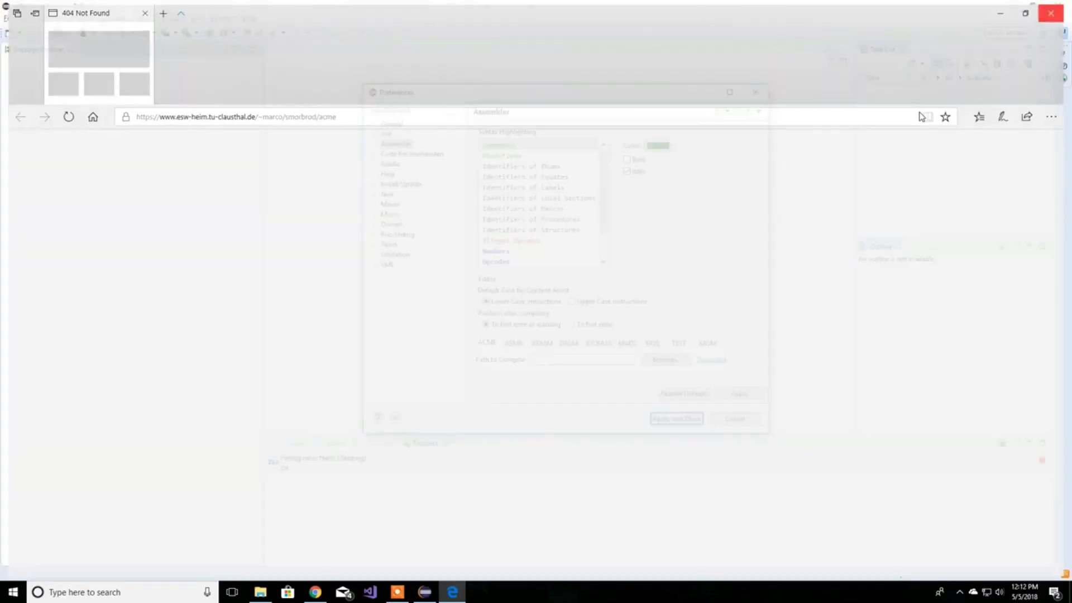
pyautogui.click(568, 345)
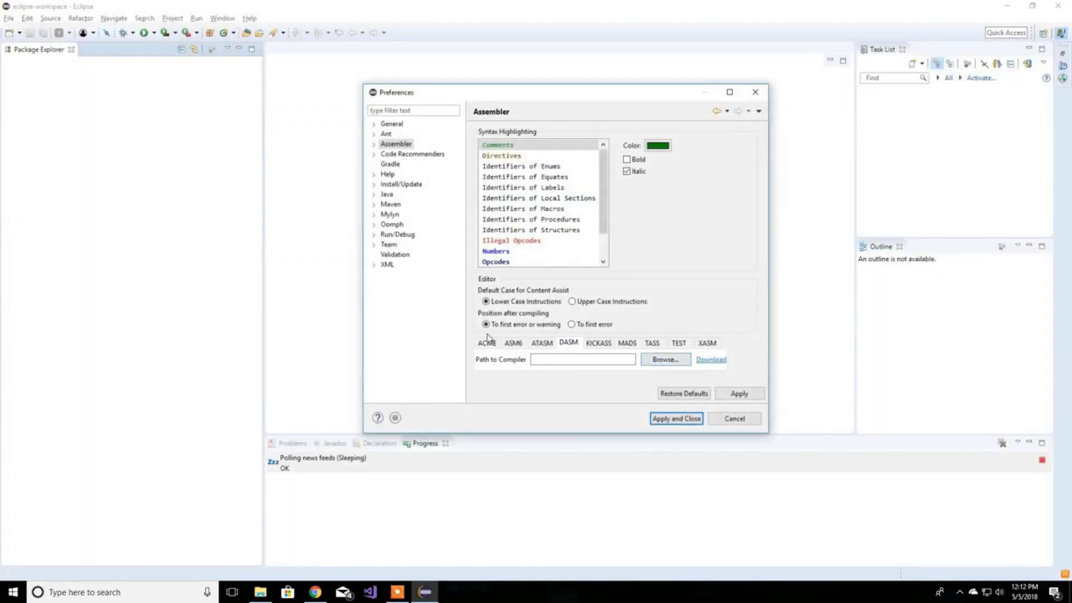
# - Show Chrome's downloads list with dasm-master.zip and the dasm binaries zip
pyautogui.click(312, 591)
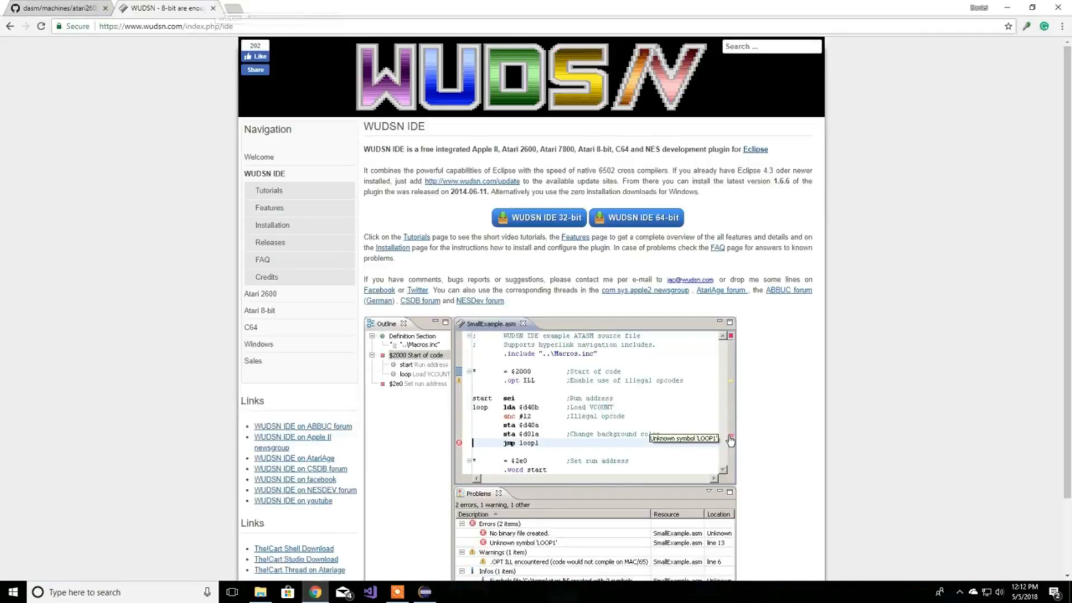
pyautogui.hotkey('ctrl', 'j')
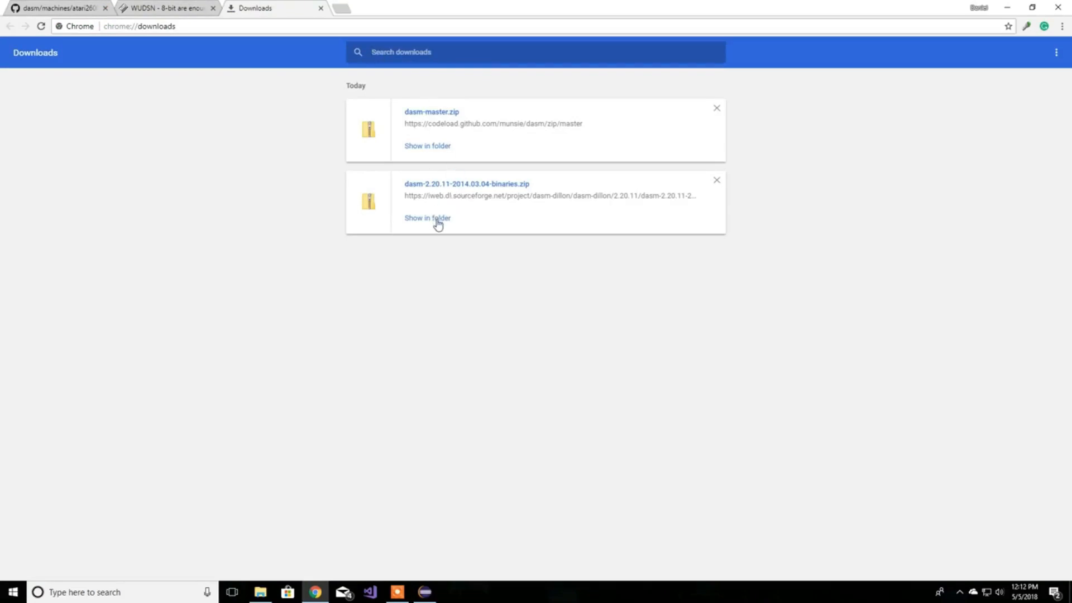
# - Copy the three dasm files out of the downloaded binaries zip
pyautogui.click(439, 186)
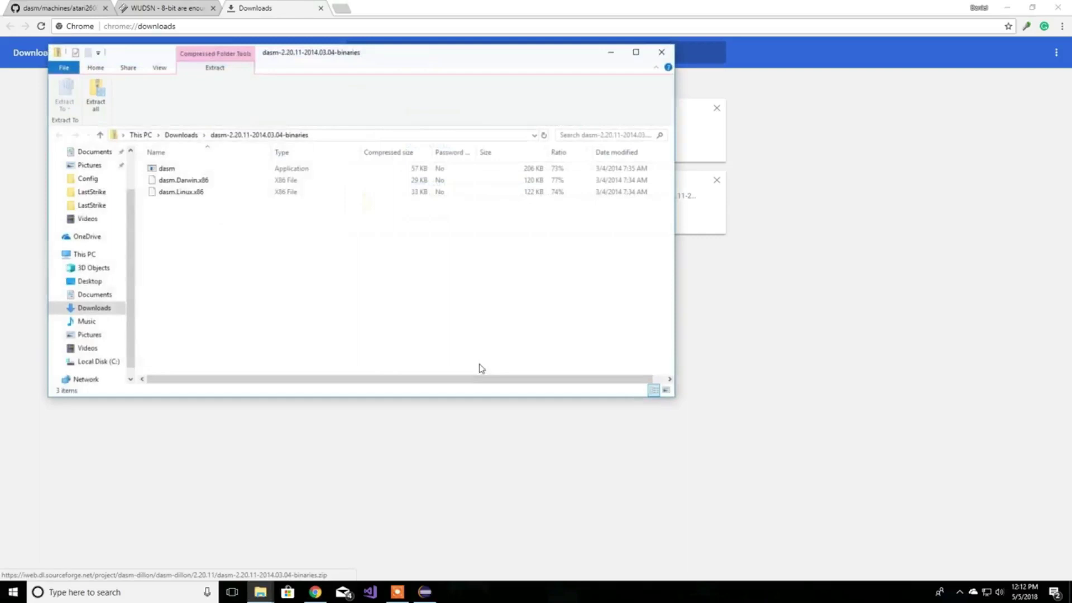
pyautogui.moveTo(237, 226); pyautogui.dragTo(161, 171)
pyautogui.rightClick(178, 177)
pyautogui.click(225, 216)
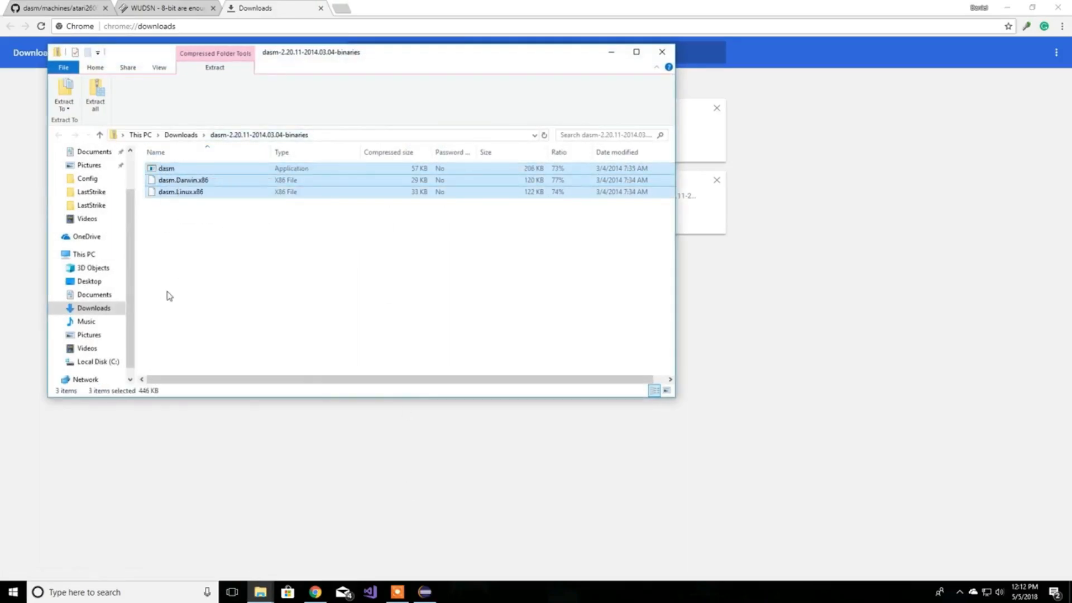
# - Go to Local Disk (C:) and into the Tools folder
pyautogui.click(93, 362)
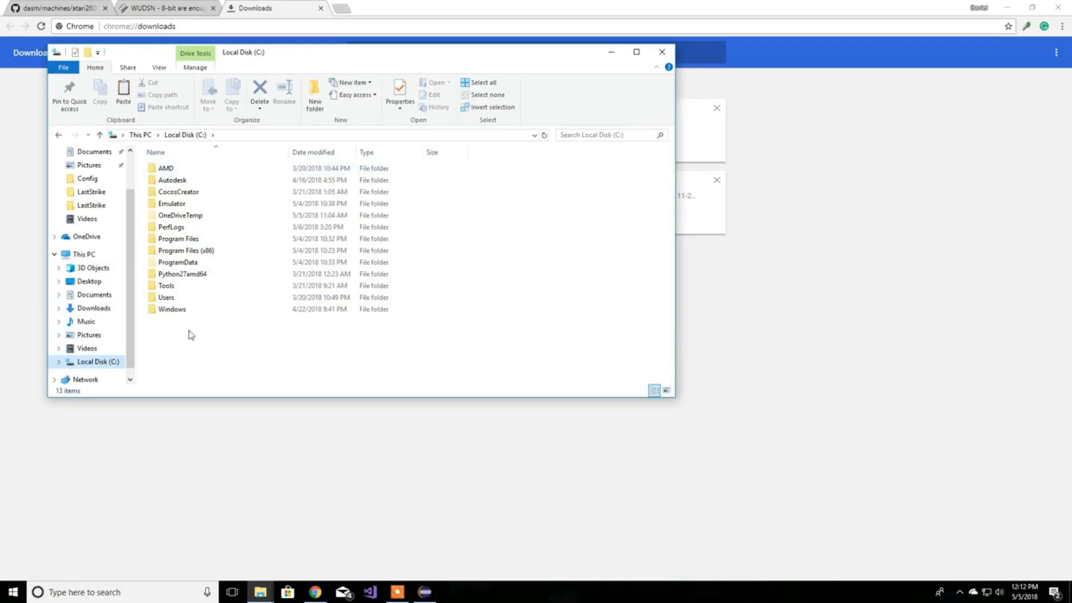
pyautogui.doubleClick(185, 289)
# - Create an Assembler folder inside Tools and a Dasm folder inside it
pyautogui.rightClick(331, 218)
pyautogui.moveTo(402, 415)
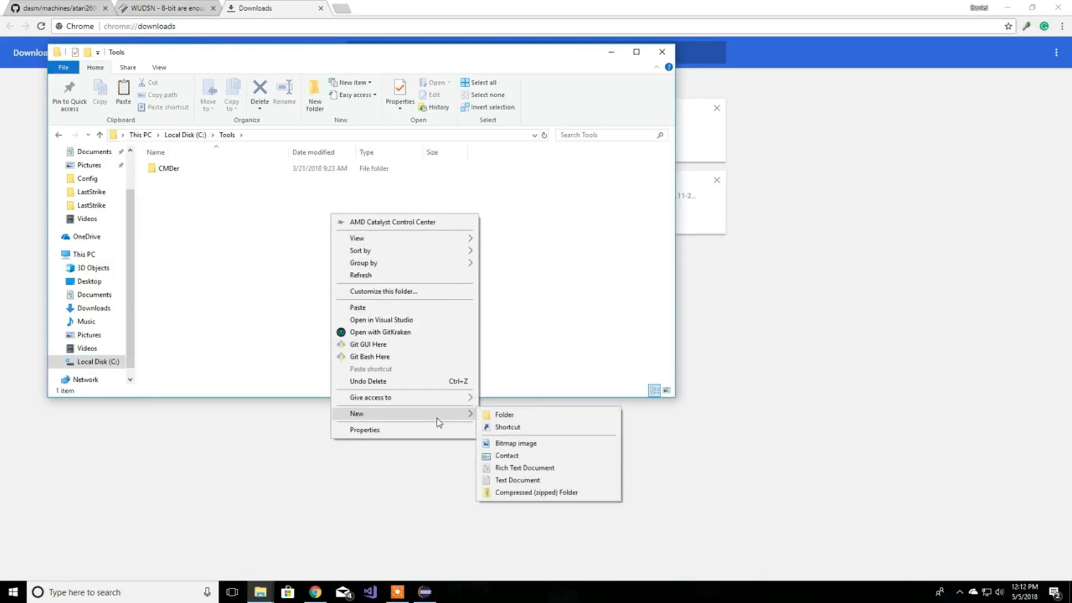
pyautogui.click(506, 415)
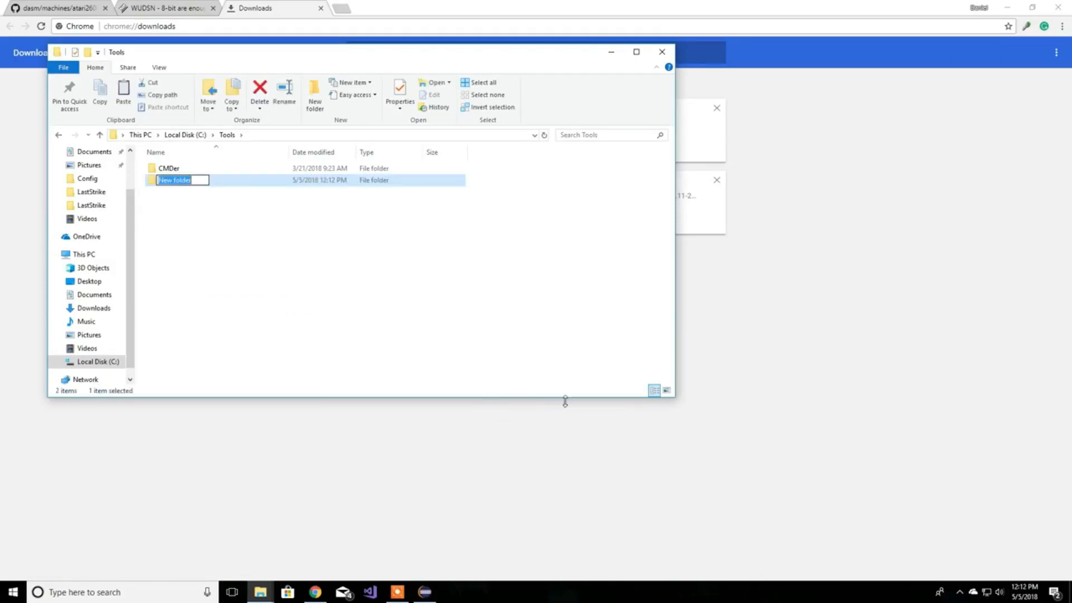
pyautogui.write('Asd')
pyautogui.press('Return')
pyautogui.press('Return')
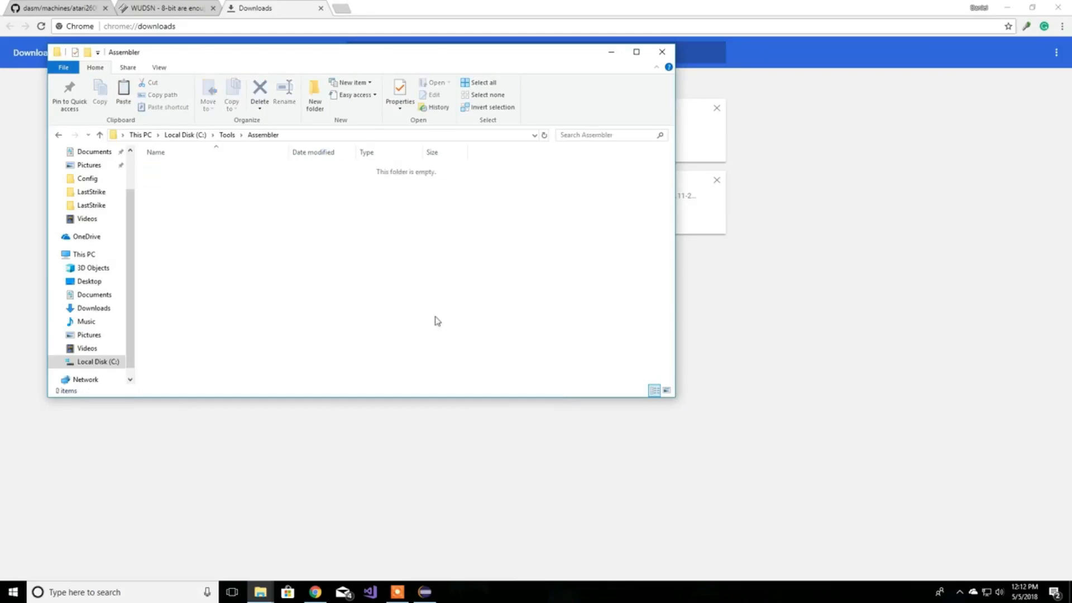
pyautogui.rightClick(360, 236)
pyautogui.click(567, 438)
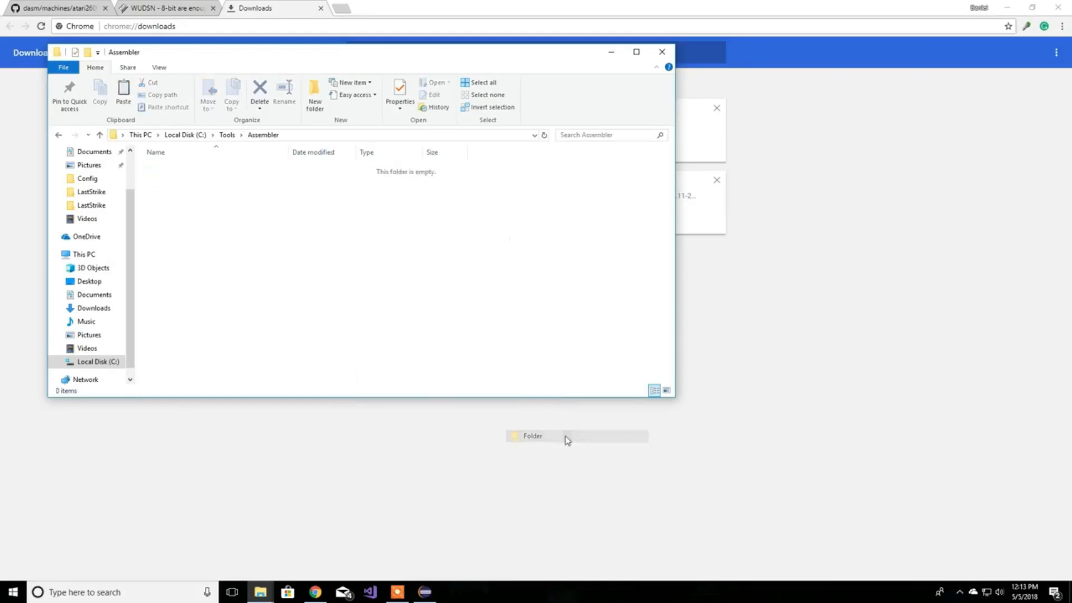
pyautogui.write('Dasm')
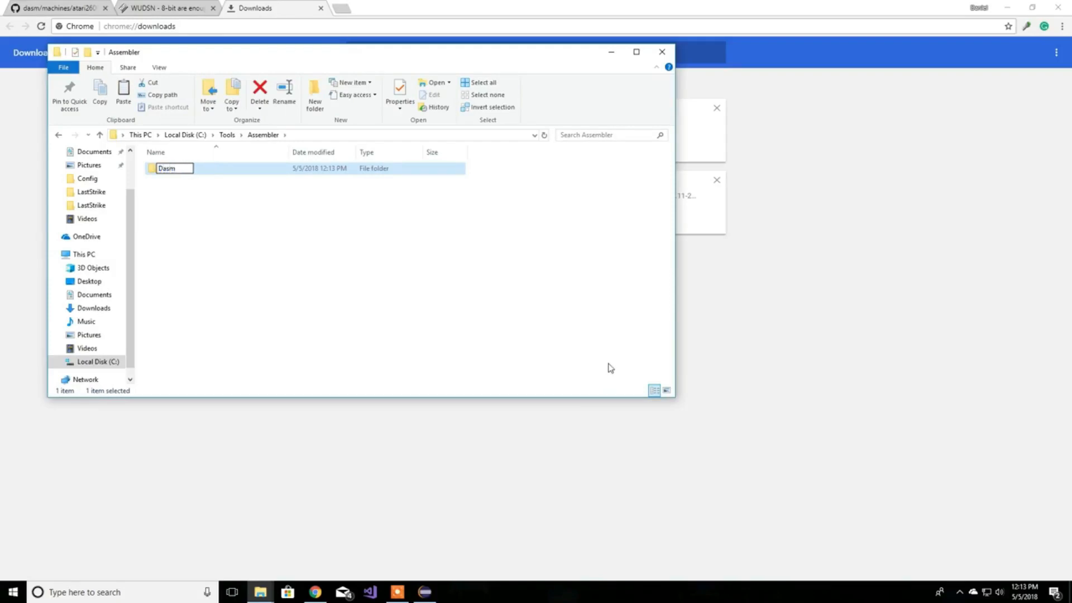
pyautogui.press('Return')
pyautogui.press('Return')
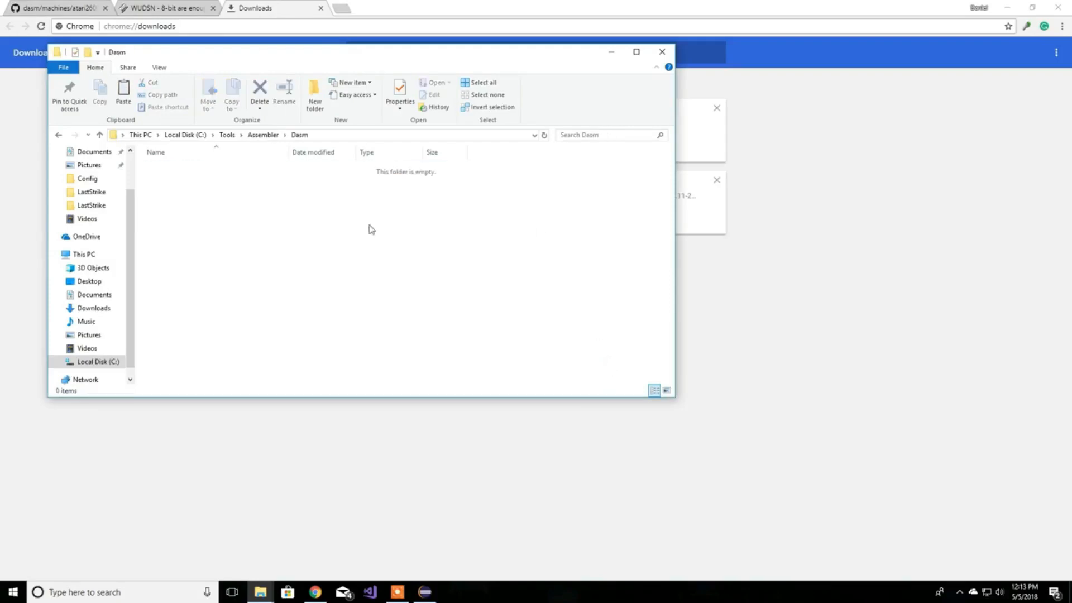
# - Paste the three dasm files into C:\Tools\Assembler\Dasm and switch back to Chrome
pyautogui.rightClick(292, 200)
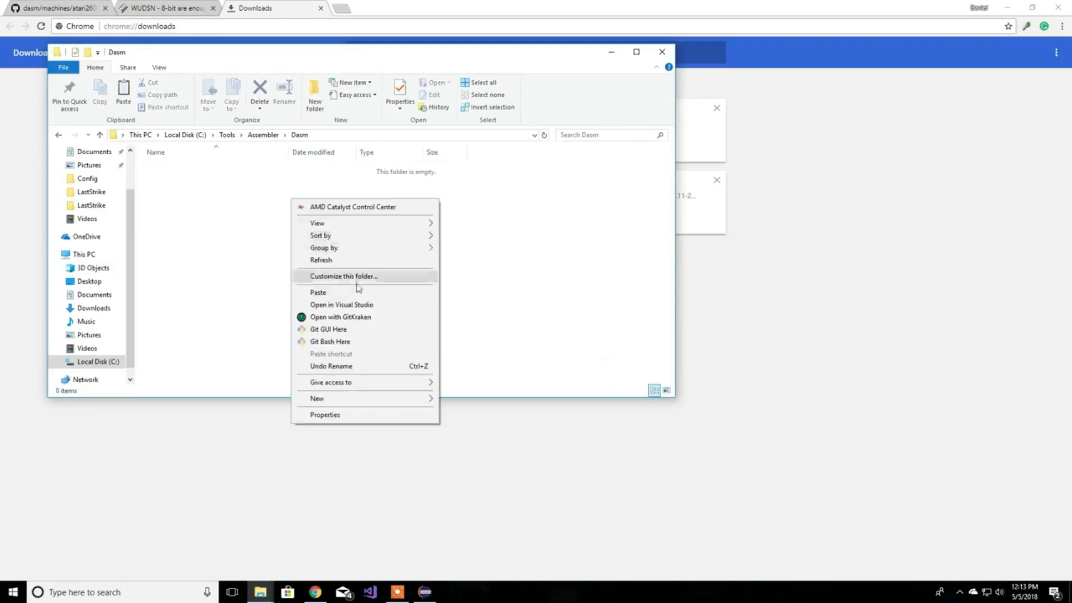
pyautogui.click(357, 296)
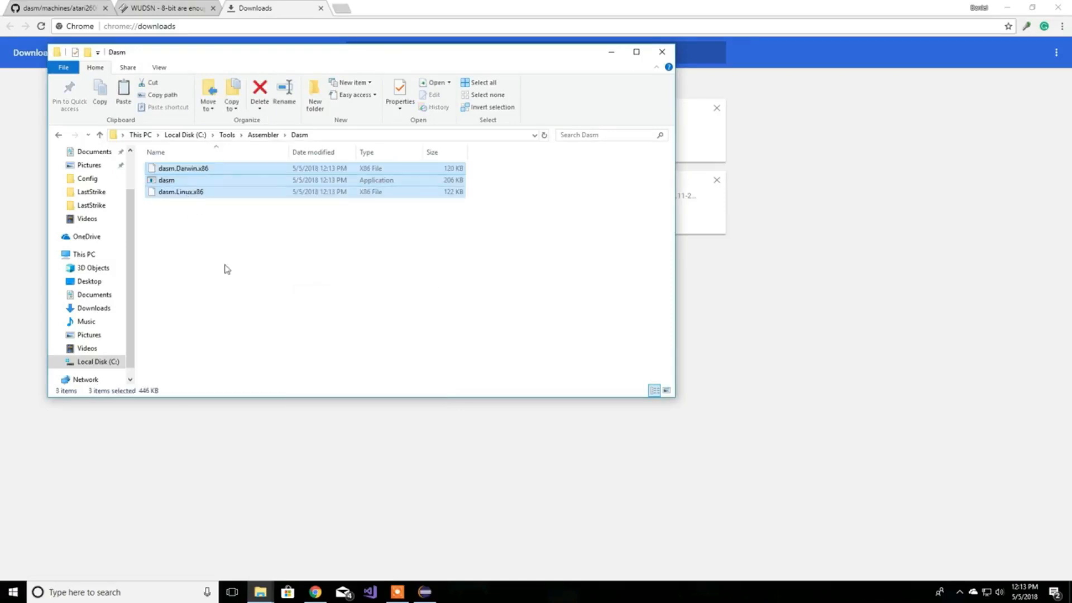
pyautogui.click(238, 246)
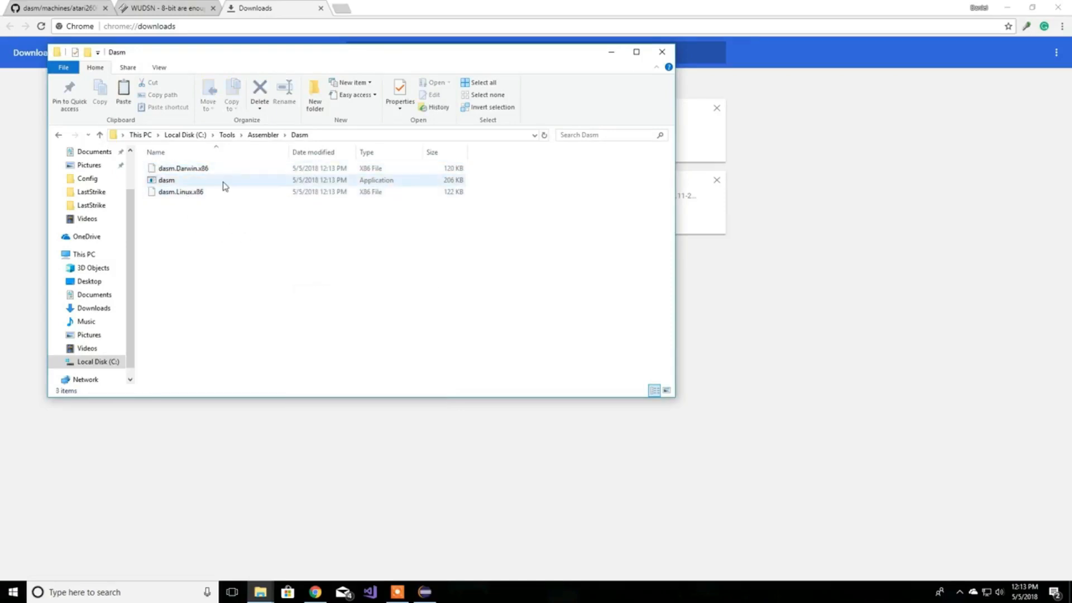
pyautogui.click(756, 291)
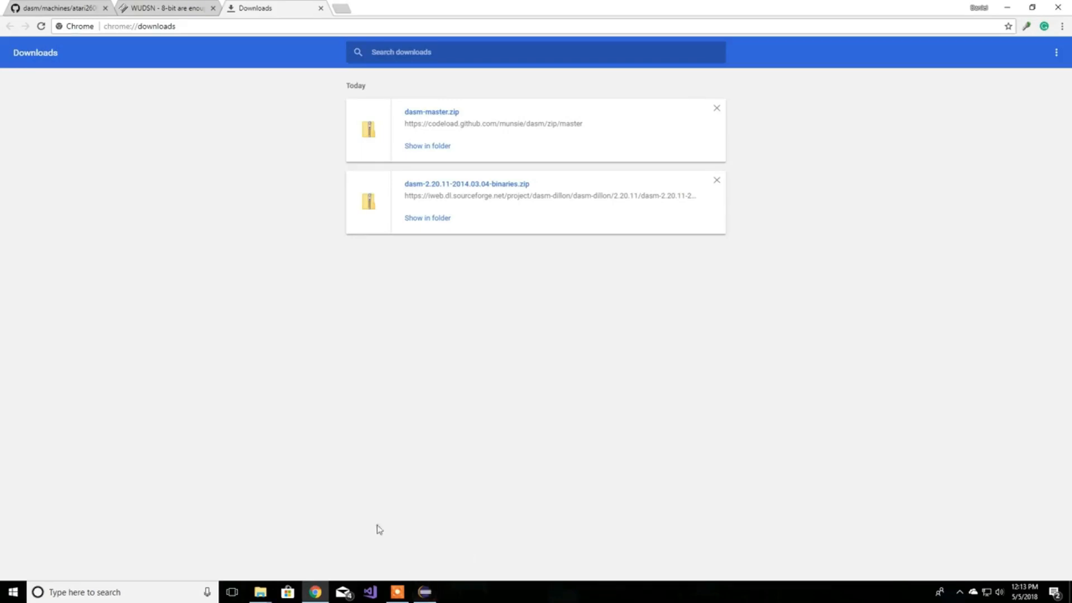
# - Browse to C:\Tools\Assembler\Dasm\dasm.exe as the DASM compiler path and apply it
pyautogui.click(425, 592)
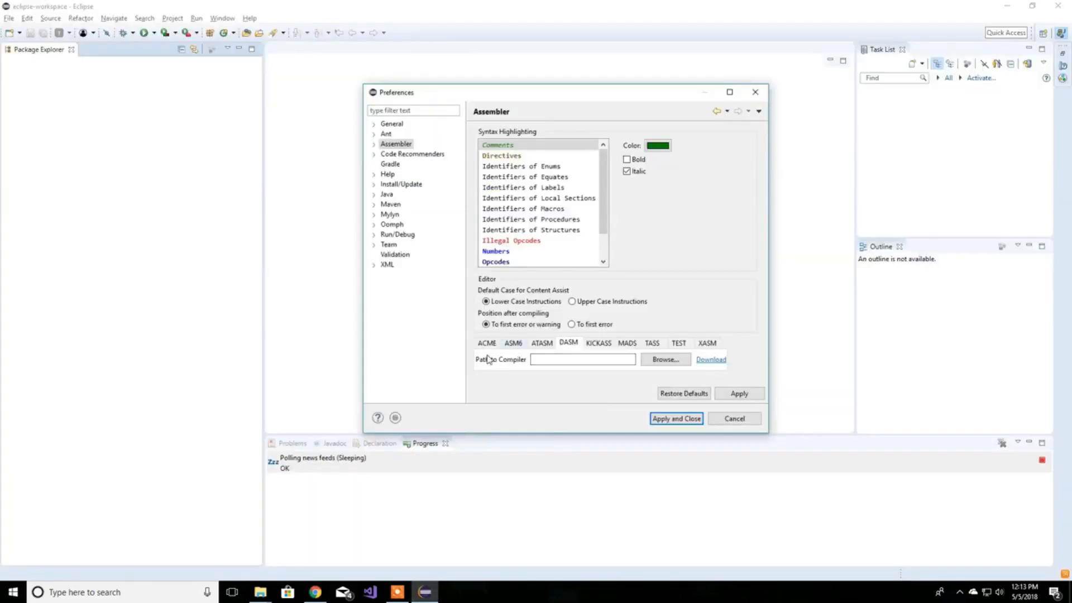
pyautogui.click(659, 359)
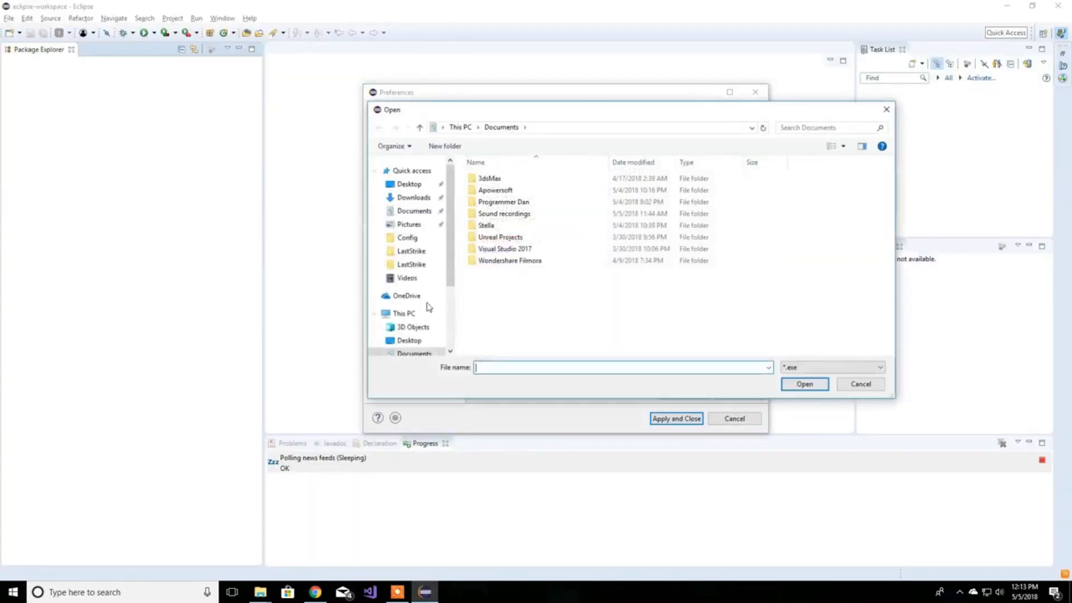
pyautogui.scroll(-1, 416, 335)
pyautogui.scroll(-2, 416, 319)
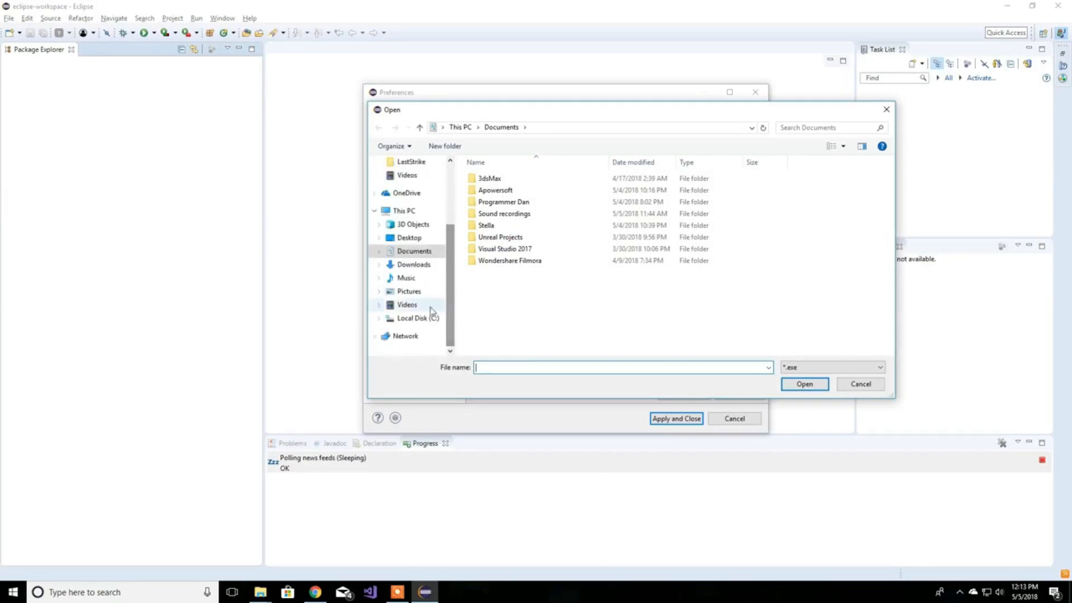
pyautogui.click(418, 319)
pyautogui.doubleClick(520, 298)
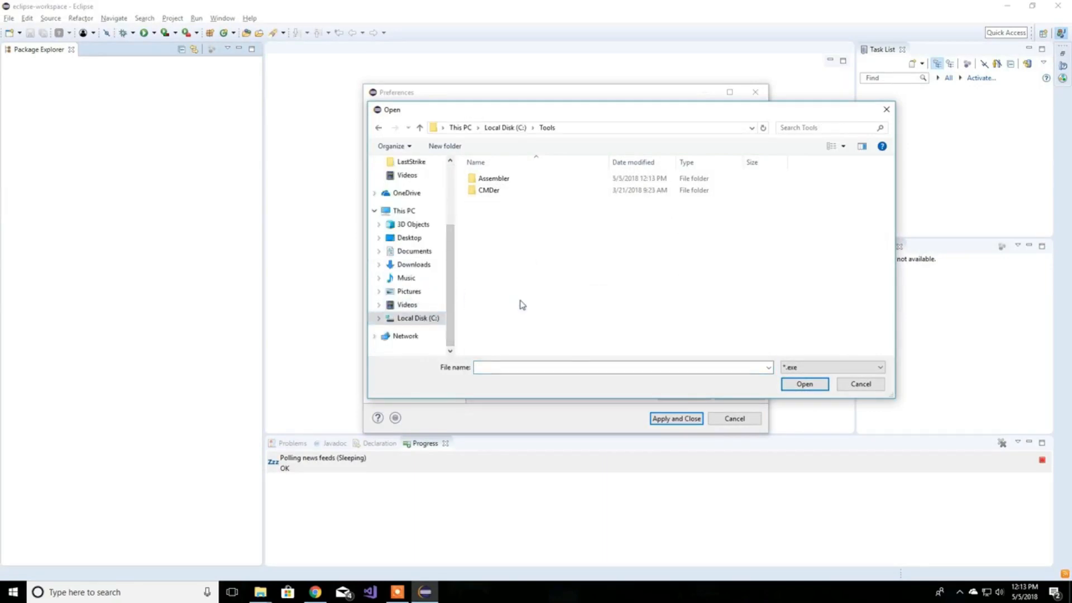
pyautogui.doubleClick(494, 179)
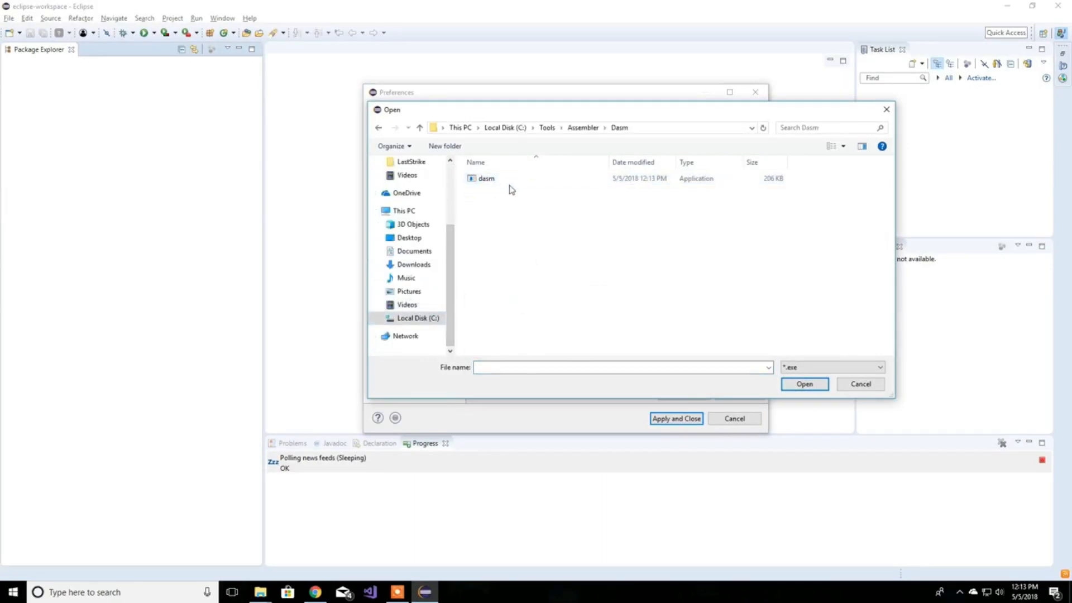
pyautogui.click(509, 185)
pyautogui.click(801, 384)
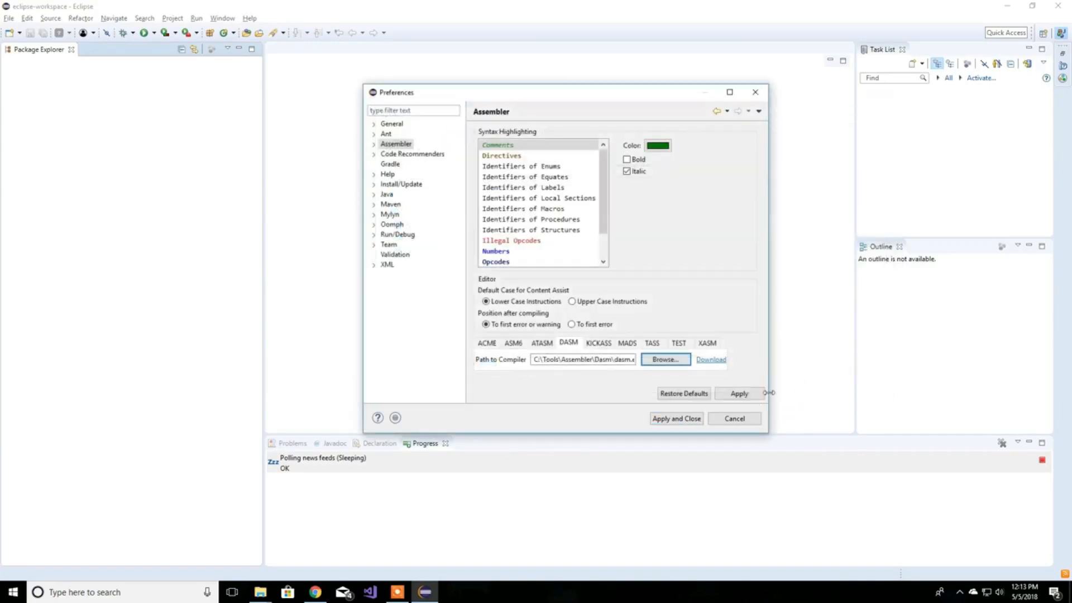
pyautogui.click(740, 394)
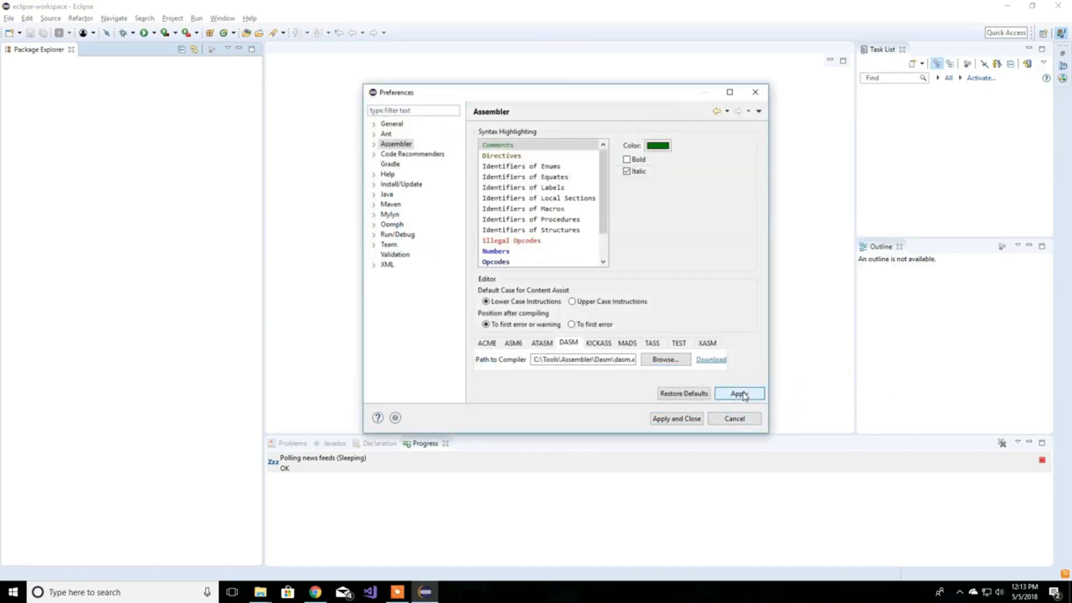
# - Go to the Atari 2600 Compilers preferences under Assembler and show the DASM settings
pyautogui.click(373, 144)
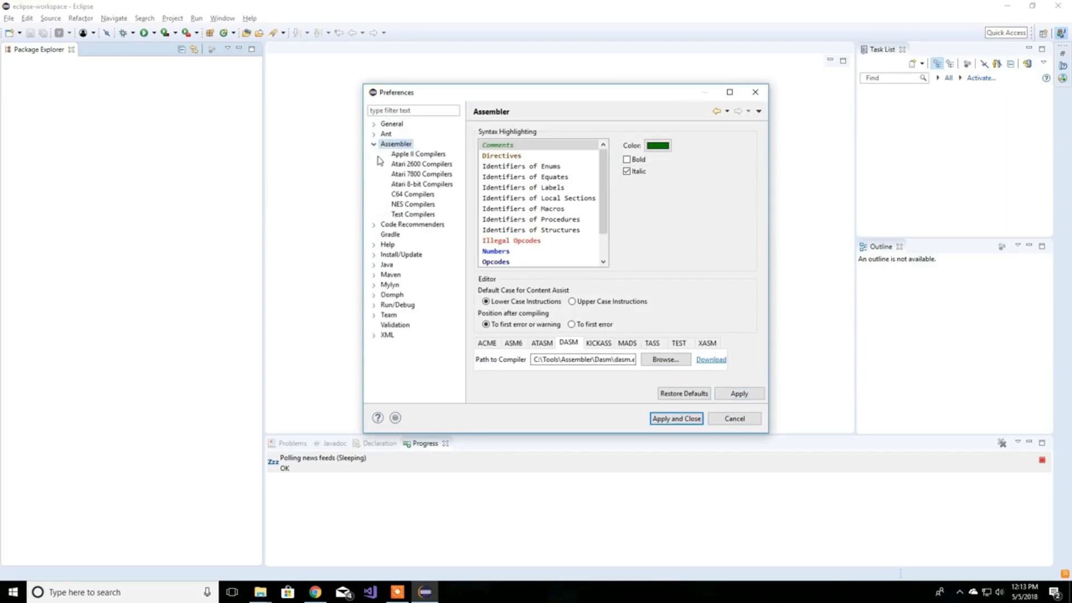
pyautogui.click(416, 174)
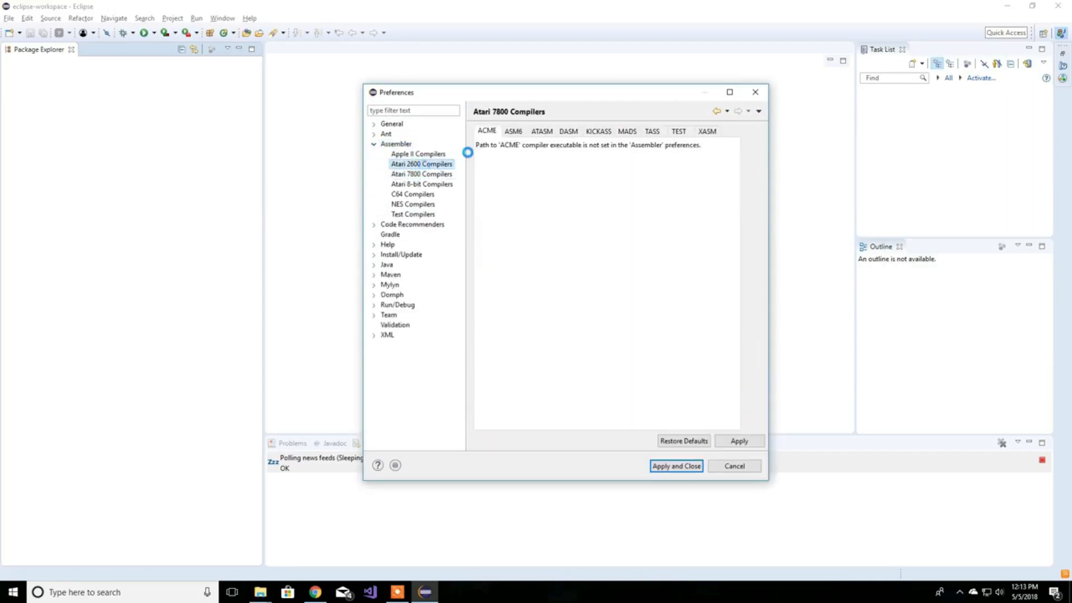
pyautogui.click(430, 164)
pyautogui.click(570, 132)
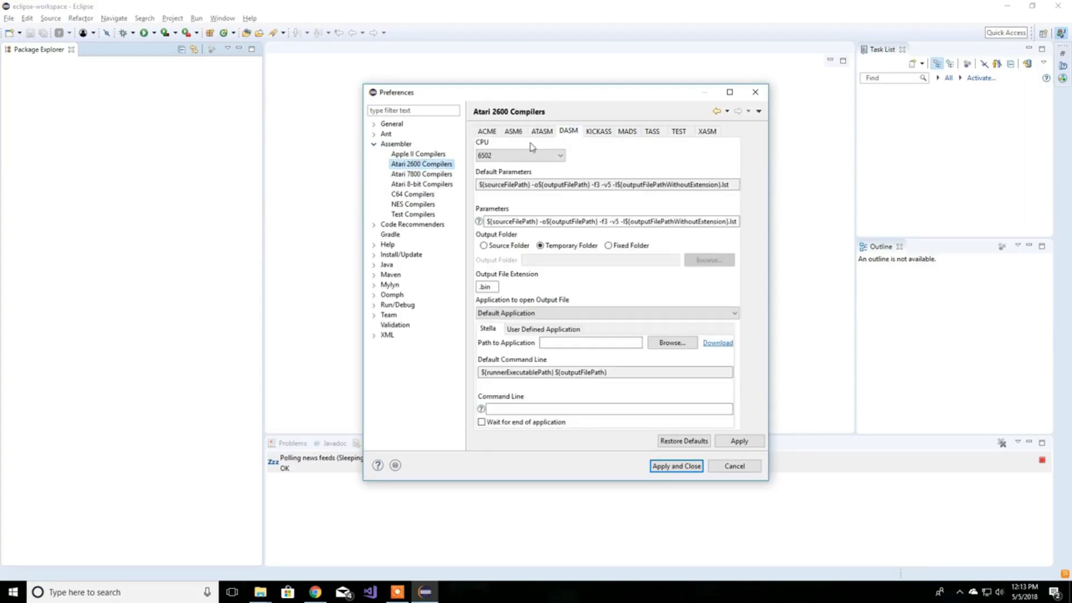
# - Keep 6502 as the CPU and set the application to open the output file to Stella
pyautogui.click(502, 156)
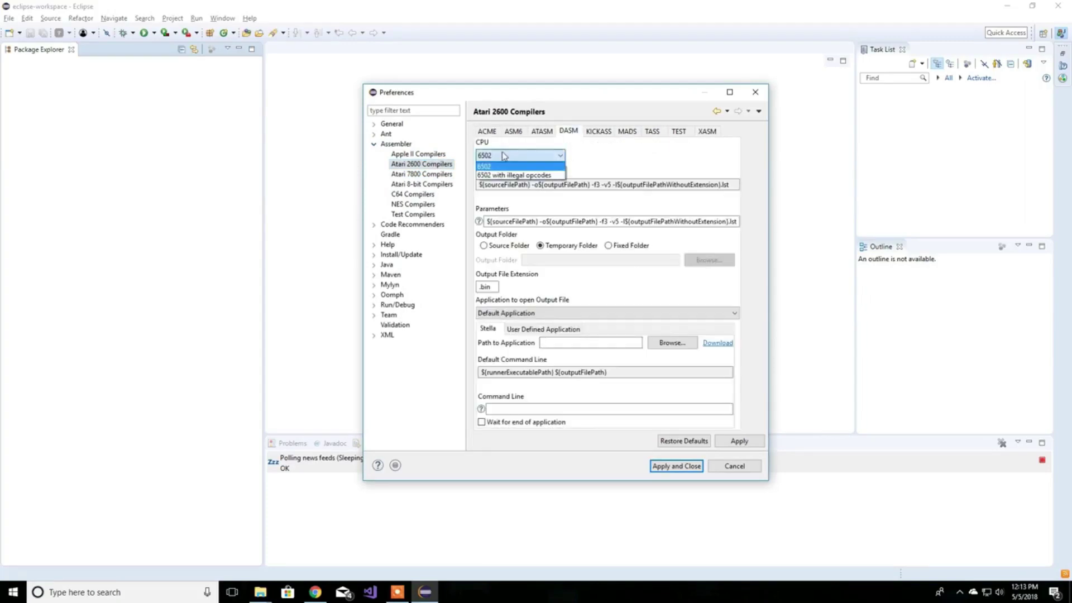
pyautogui.click(541, 157)
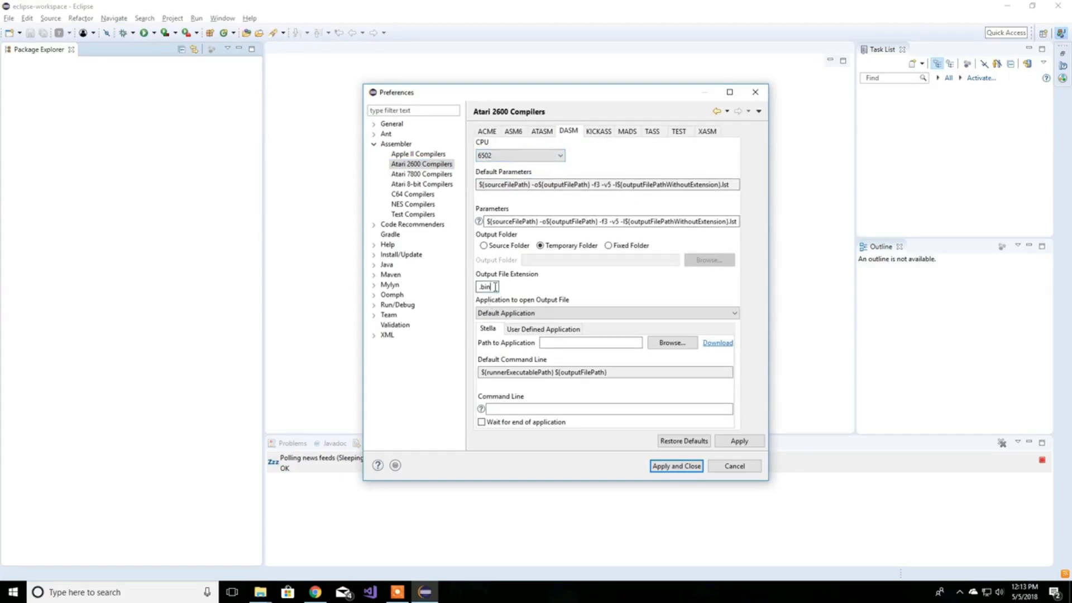
pyautogui.click(565, 313)
pyautogui.click(565, 316)
pyautogui.click(571, 334)
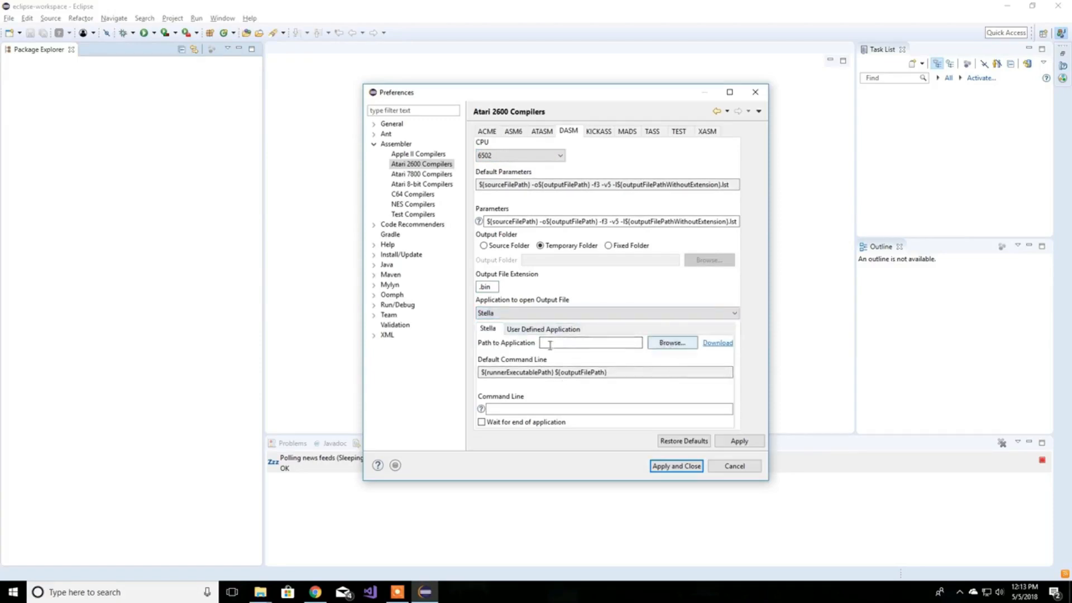
# - Browse from the C: root into C:\Emulator\Atari 2600\Stella-5.1.1 for the emulator executable
pyautogui.click(670, 345)
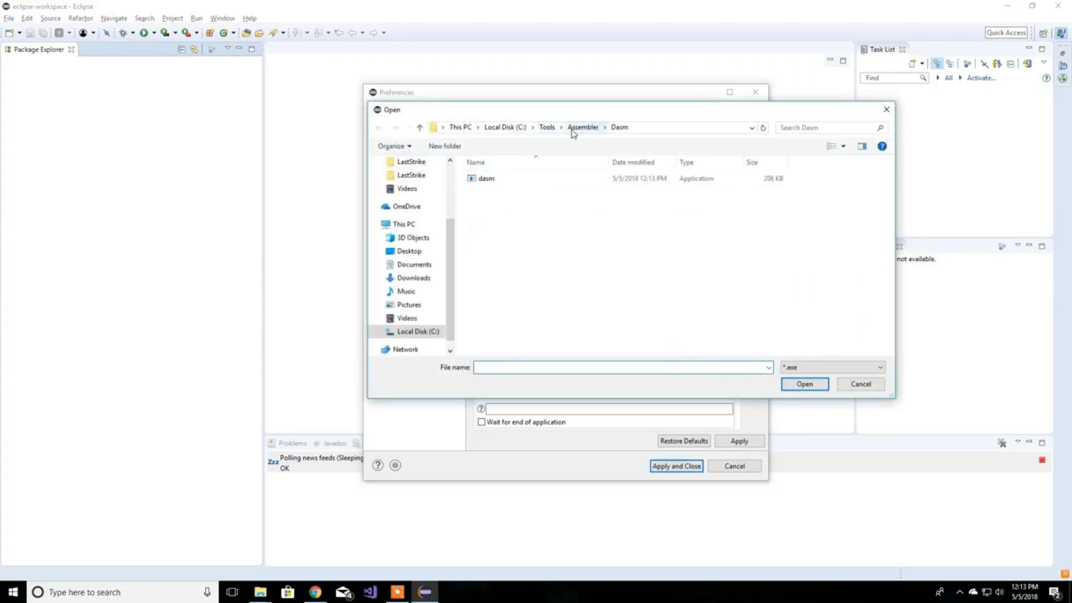
pyautogui.click(546, 128)
pyautogui.click(505, 128)
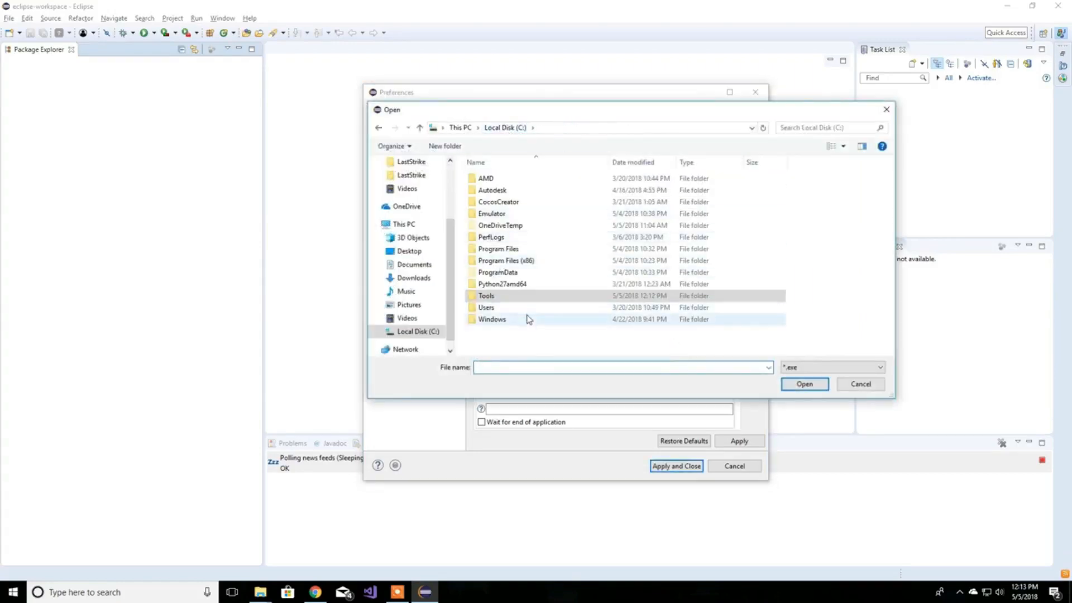
pyautogui.click(526, 217)
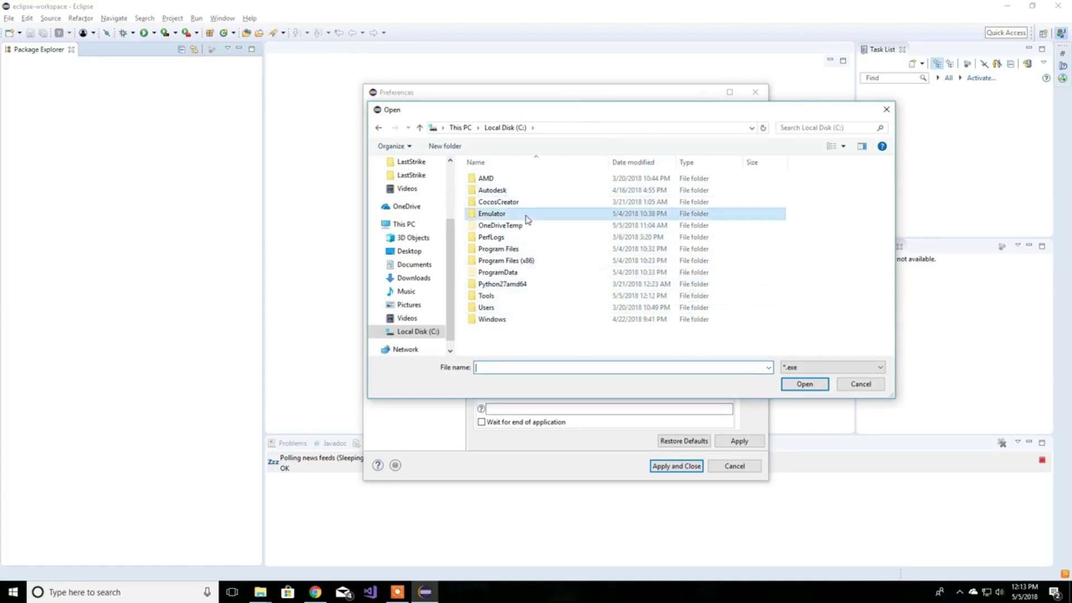
pyautogui.doubleClick(567, 217)
pyautogui.doubleClick(513, 179)
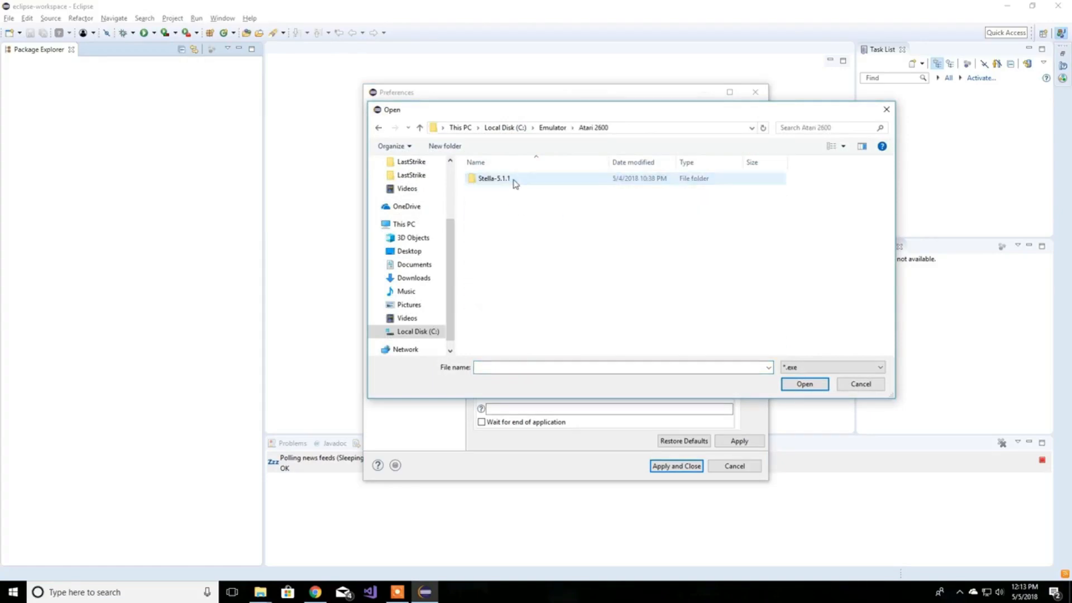
pyautogui.doubleClick(531, 180)
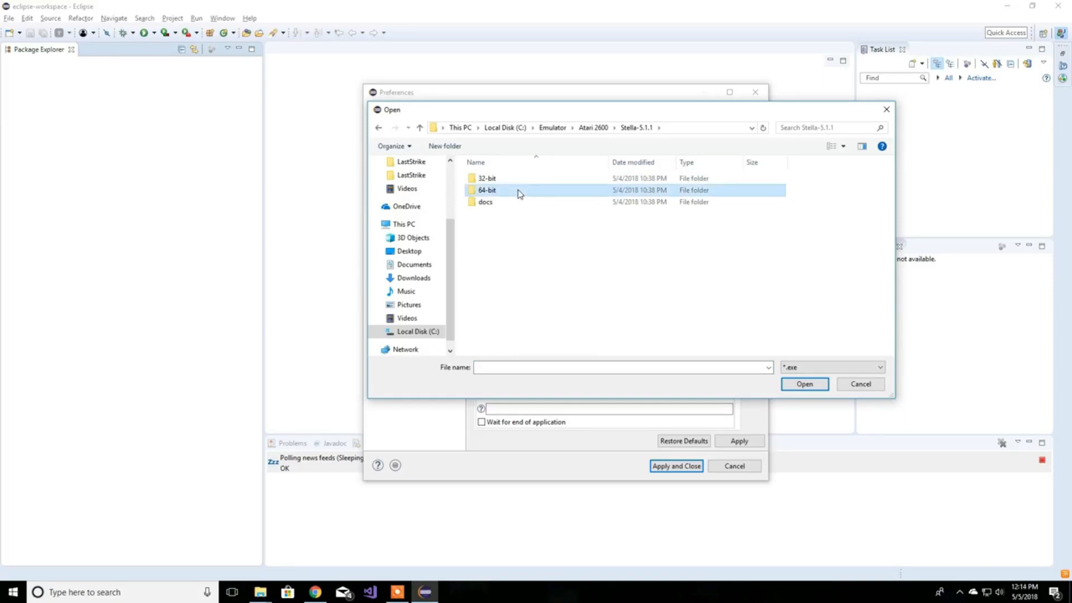
# - Choose the Stella application in the 64-bit folder as the emulator path, then apply and close preferences
pyautogui.doubleClick(521, 187)
pyautogui.click(543, 184)
pyautogui.doubleClick(543, 185)
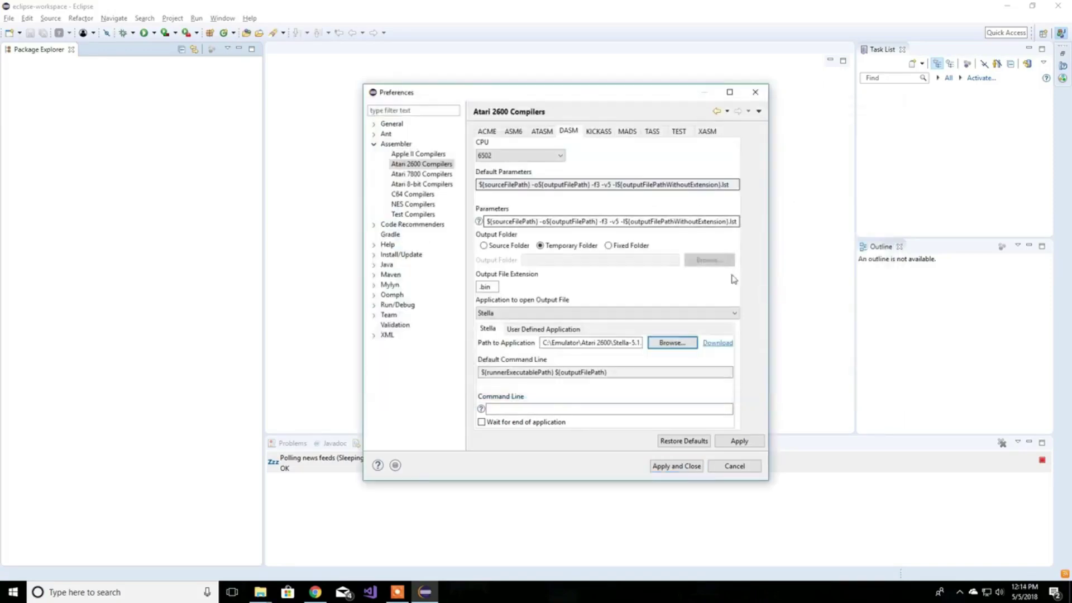
pyautogui.click(739, 445)
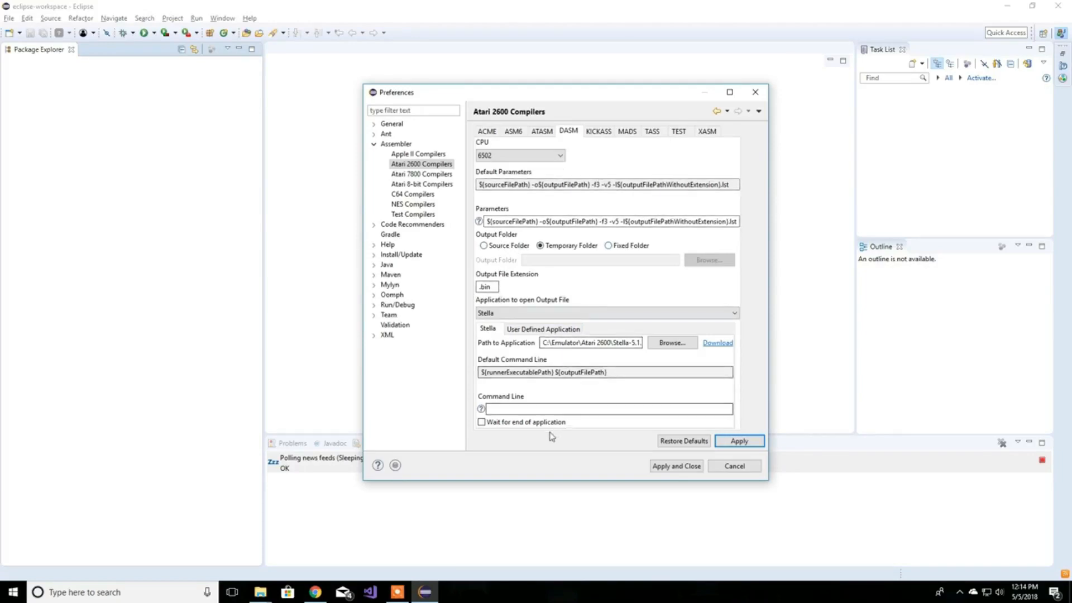
pyautogui.click(675, 466)
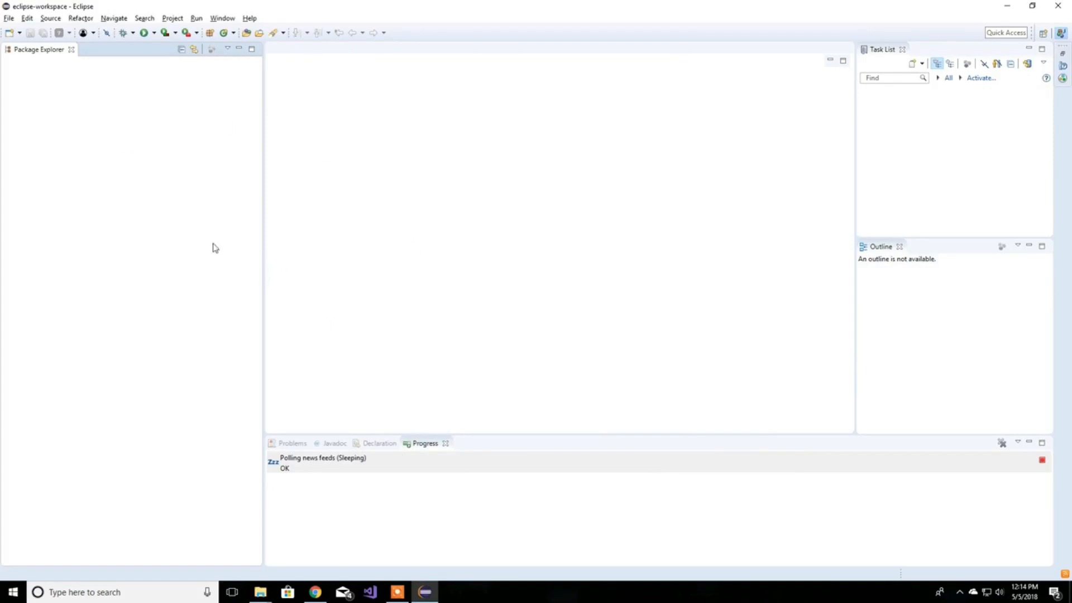
# - Start the New Project wizard with a plain General project
pyautogui.click(10, 20)
pyautogui.moveTo(26, 32)
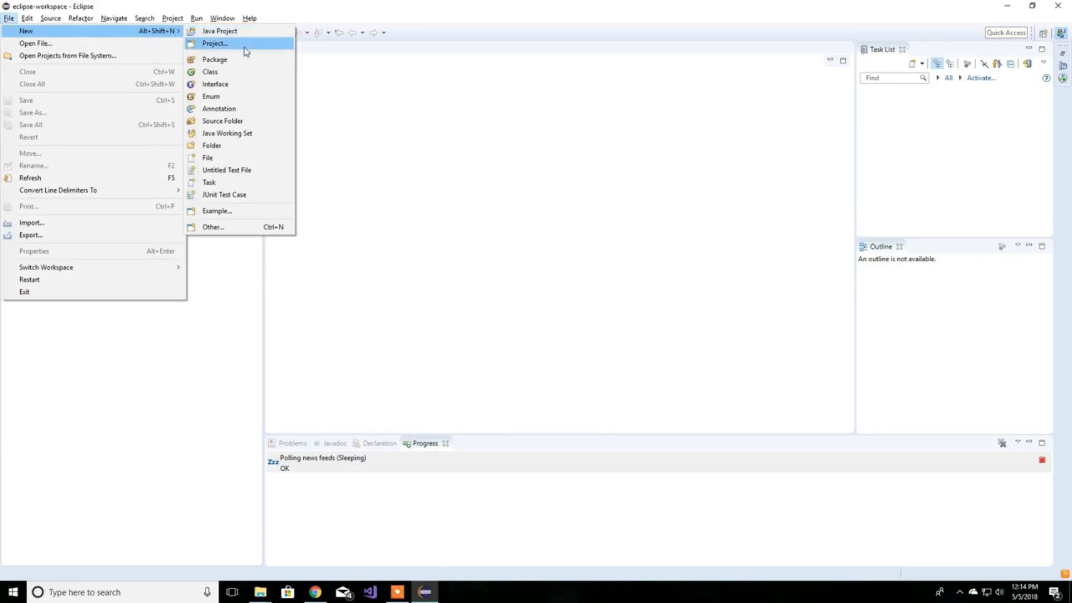
pyautogui.click(245, 52)
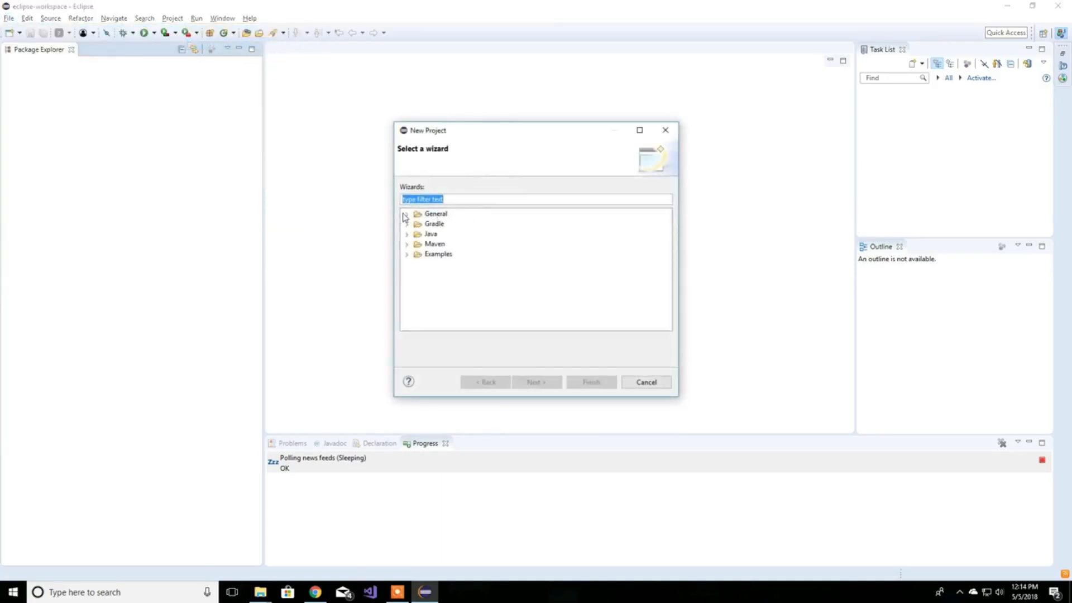
pyautogui.click(406, 215)
pyautogui.click(436, 224)
pyautogui.click(536, 382)
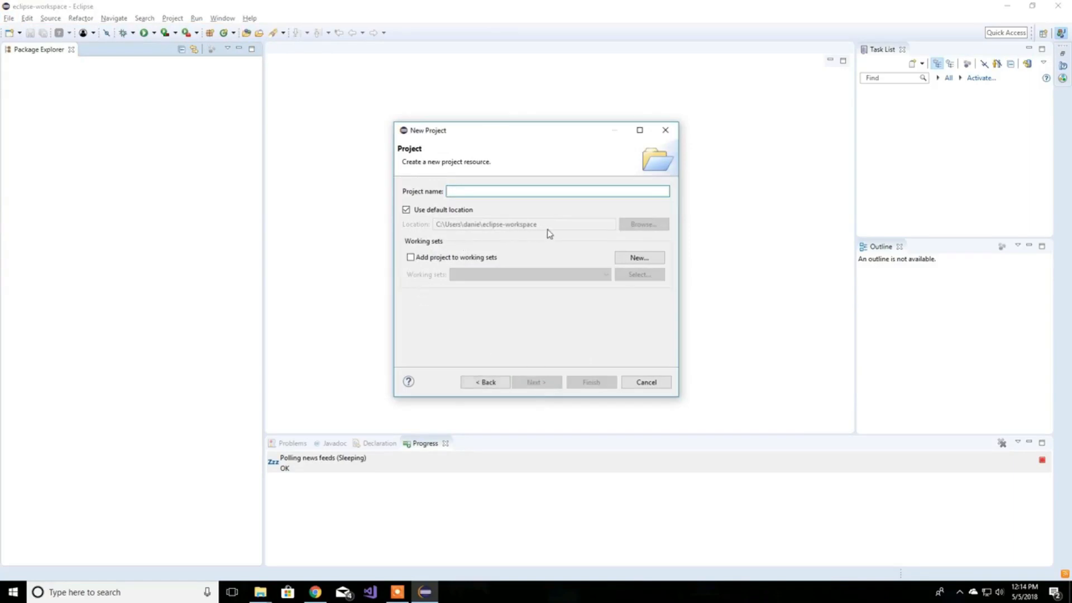
pyautogui.write('T')
# - Name the project Test and finish creating it
pyautogui.press('BackSpace')
pyautogui.write('Test')
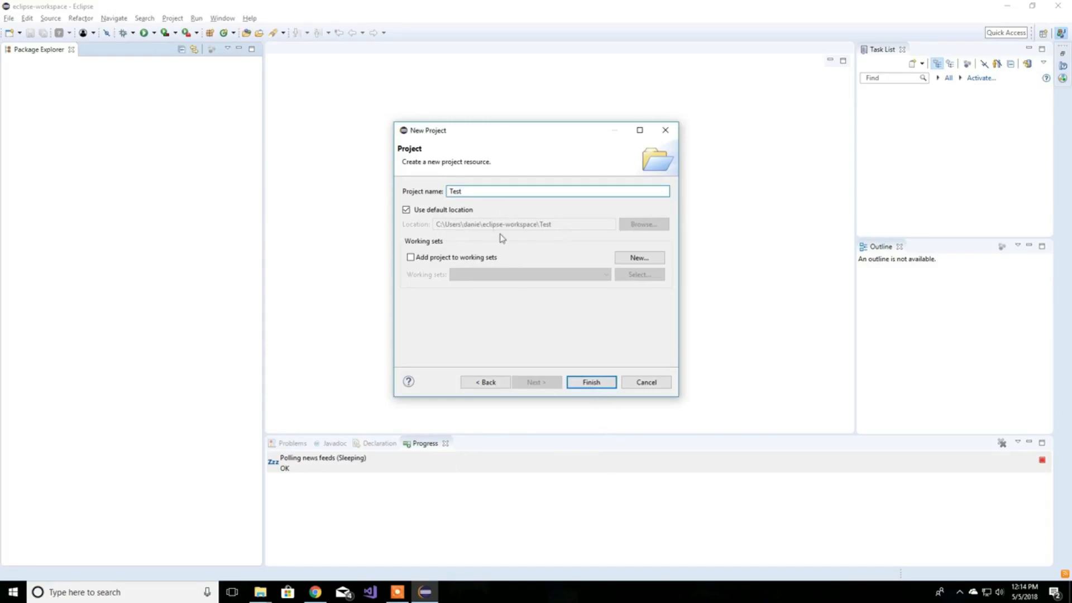
pyautogui.click(592, 381)
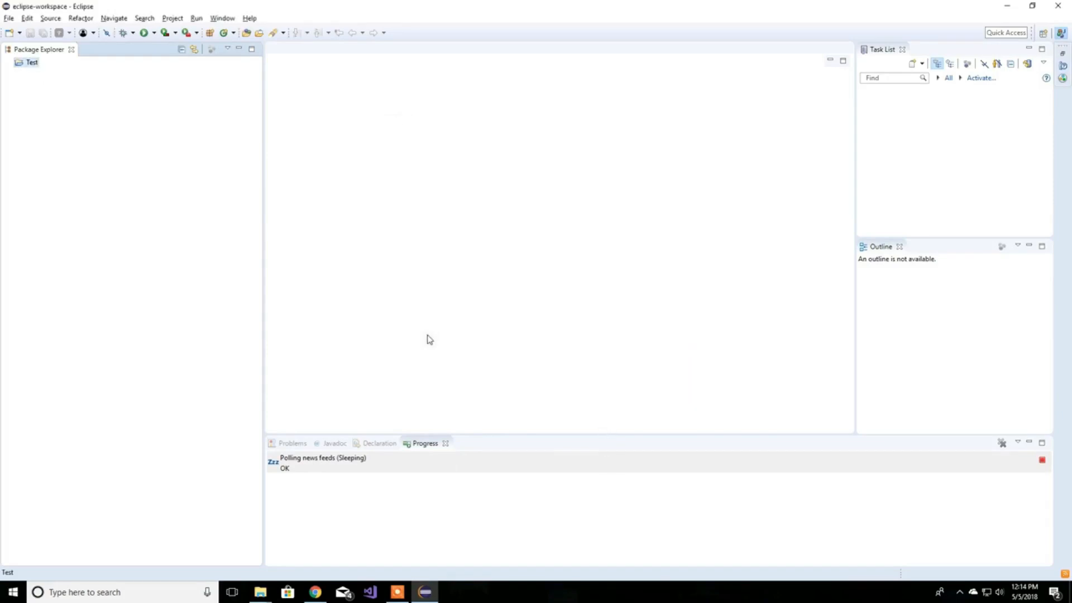
# - Create a plain General file named test.asm inside the Test project via New > Other
pyautogui.rightClick(29, 67)
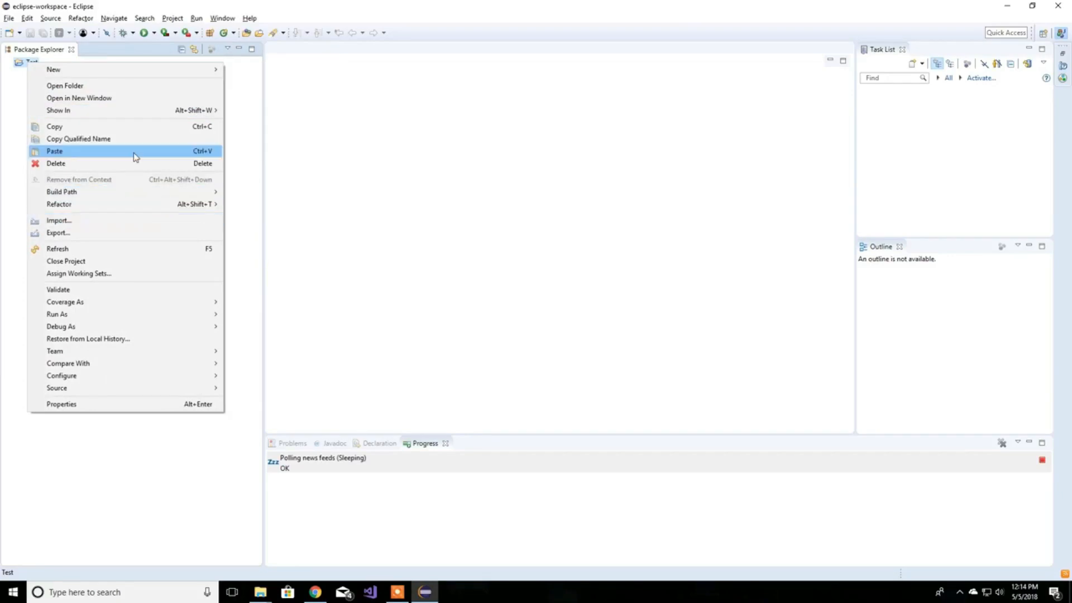
pyautogui.moveTo(126, 70)
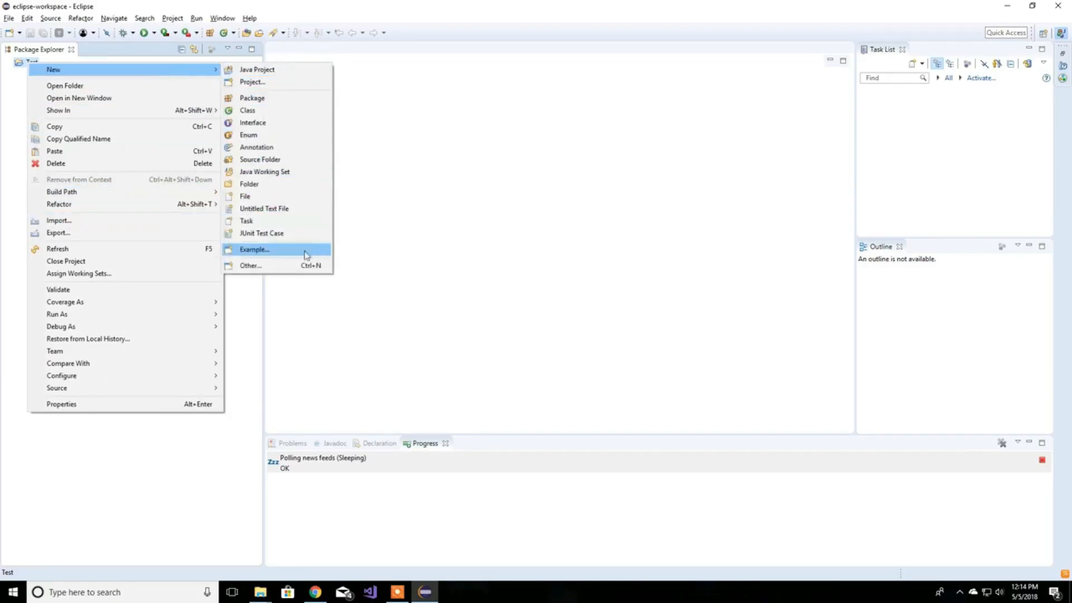
pyautogui.click(295, 265)
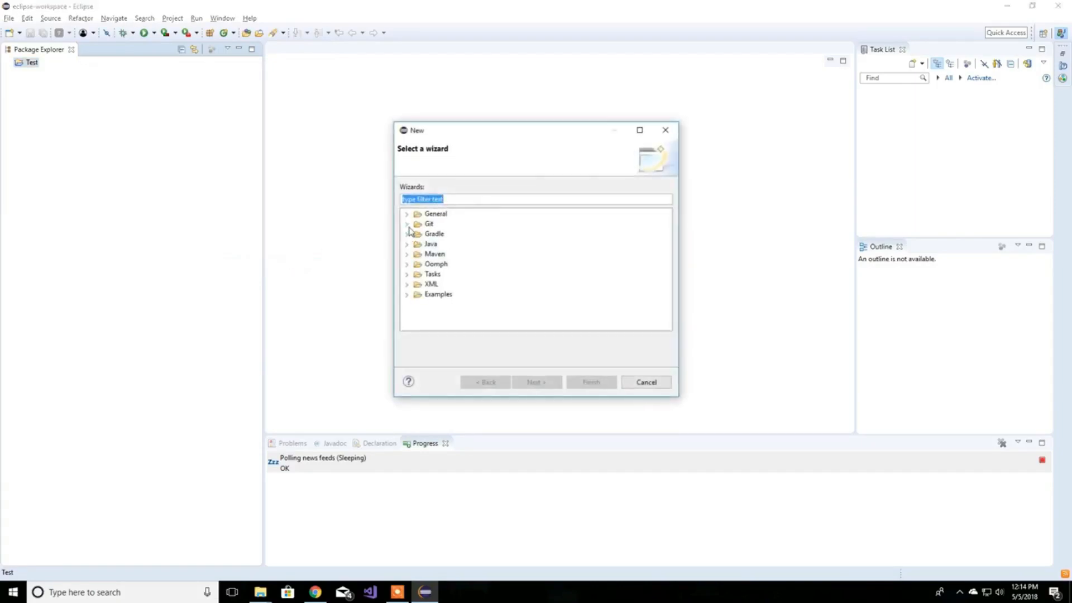
pyautogui.click(408, 215)
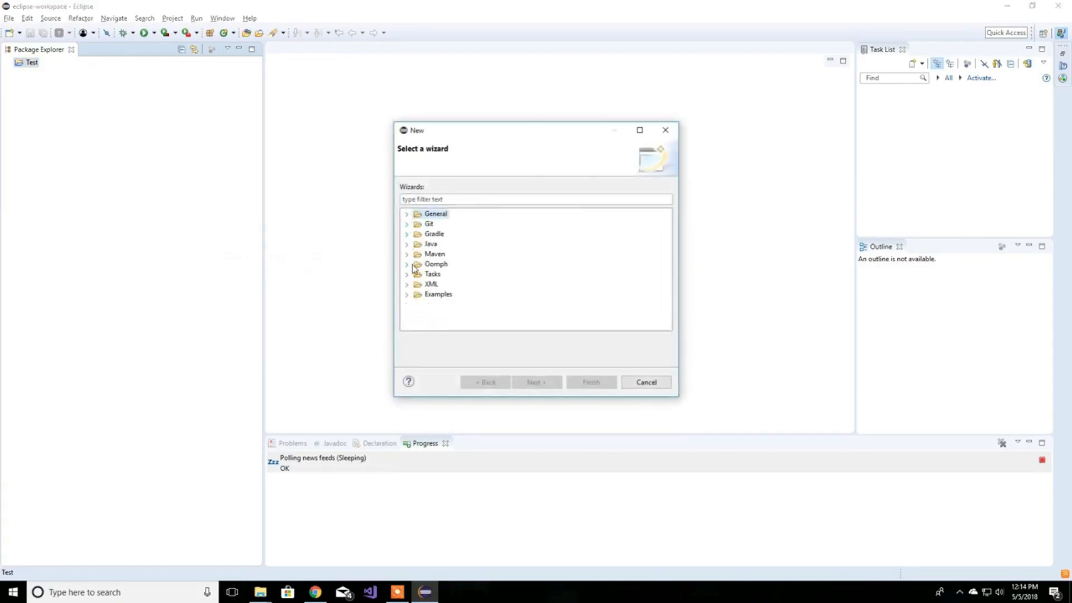
pyautogui.click(407, 215)
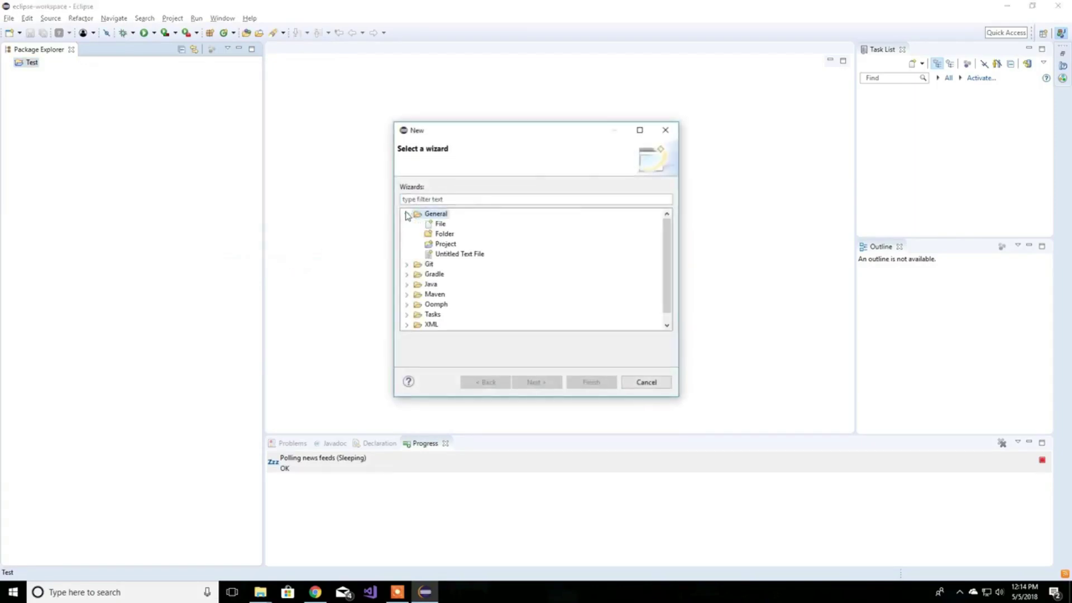
pyautogui.click(438, 224)
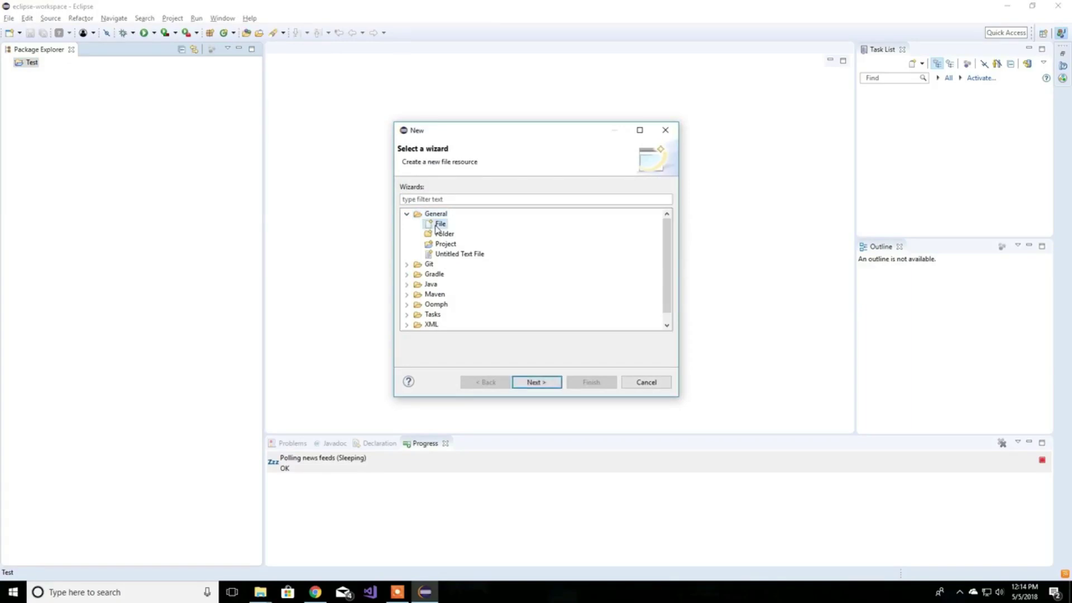
pyautogui.click(537, 383)
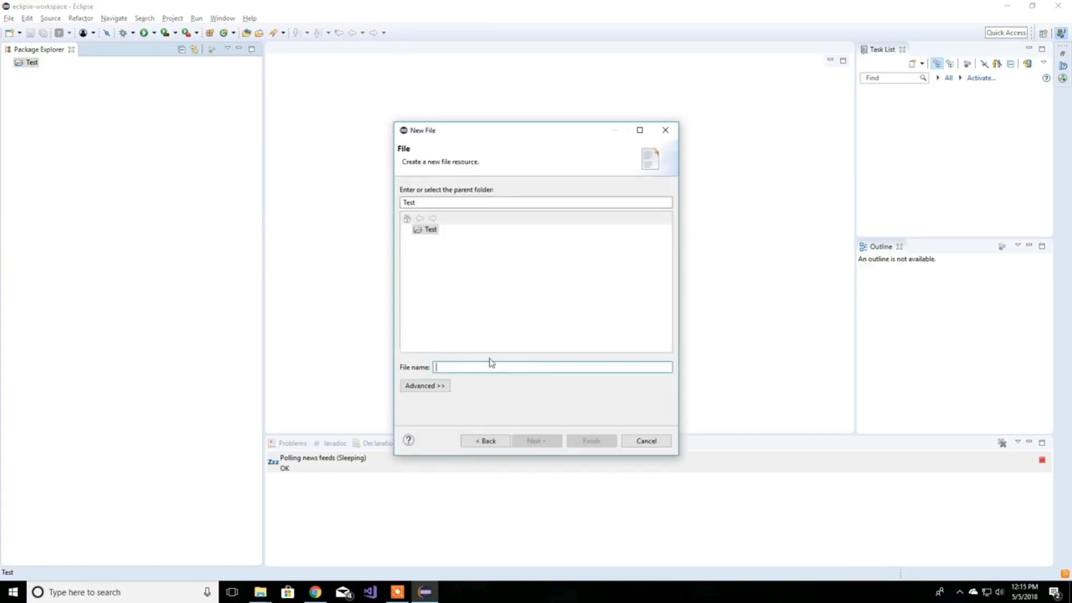
pyautogui.write('test.asm')
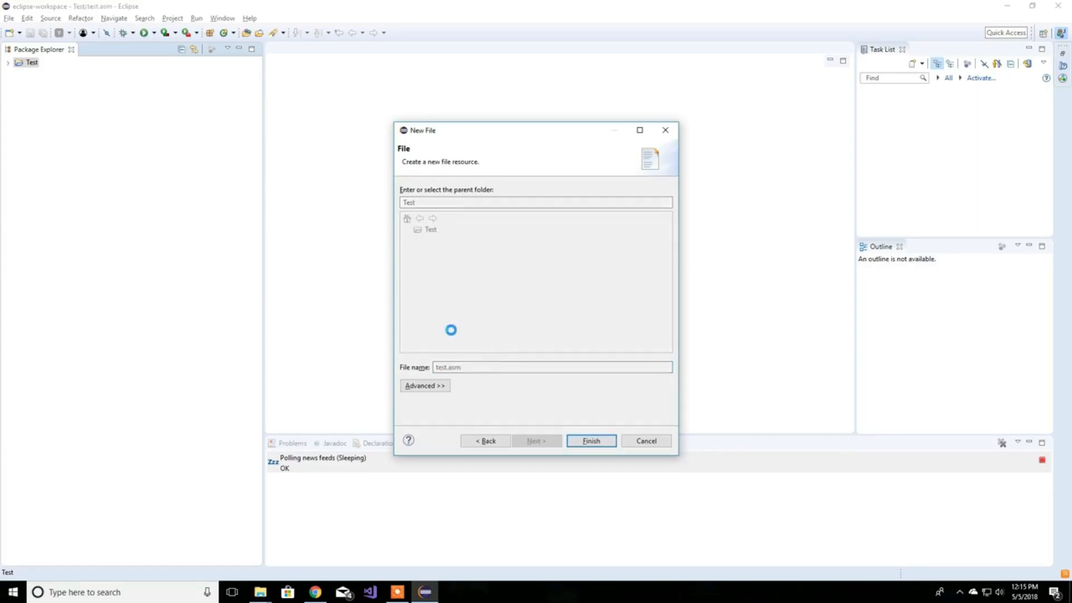
pyautogui.click(47, 74)
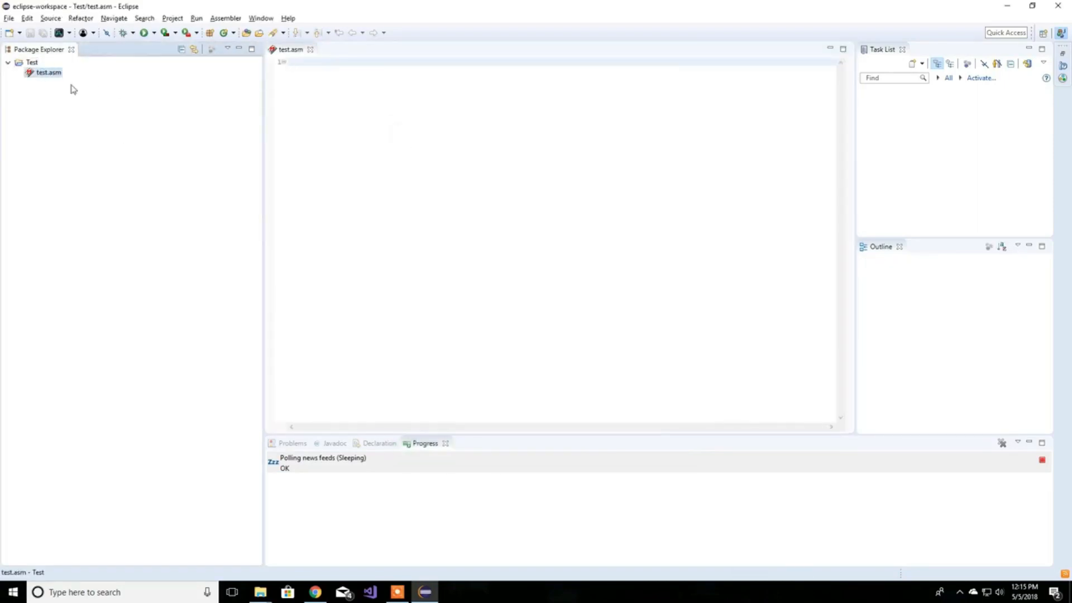
pyautogui.click(342, 104)
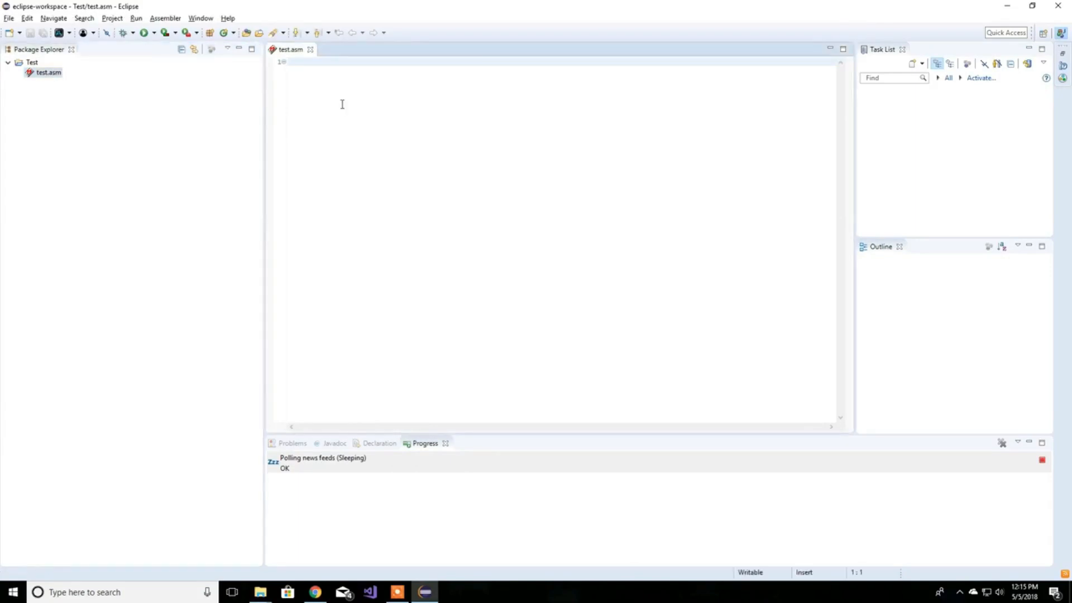
pyautogui.write('1')
pyautogui.press('BackSpace')
pyautogui.press('BackSpace')
pyautogui.press('BackSpace')
pyautogui.press('BackSpace')
# - Close the Dasm and Videos folder windows and bring Chrome's downloads page forward
pyautogui.moveTo(260, 592)
pyautogui.click(306, 544)
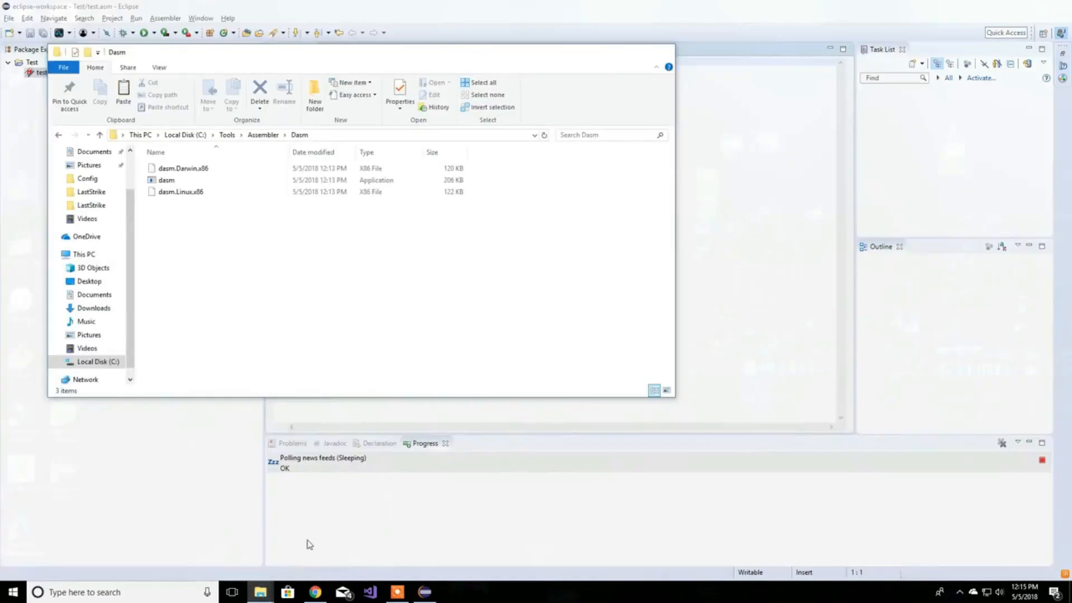
pyautogui.click(662, 52)
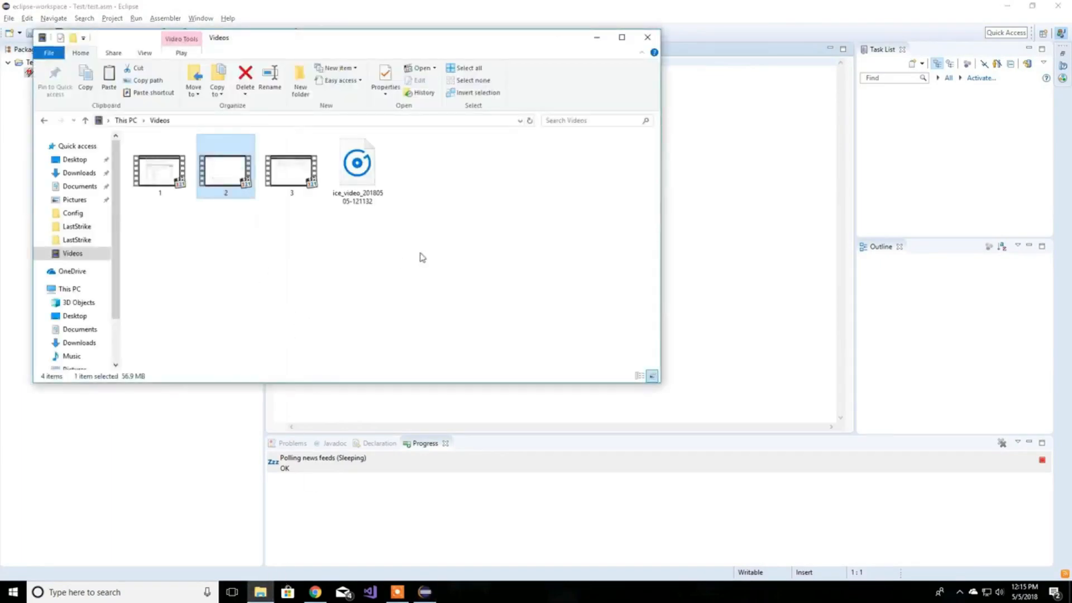
pyautogui.click(647, 38)
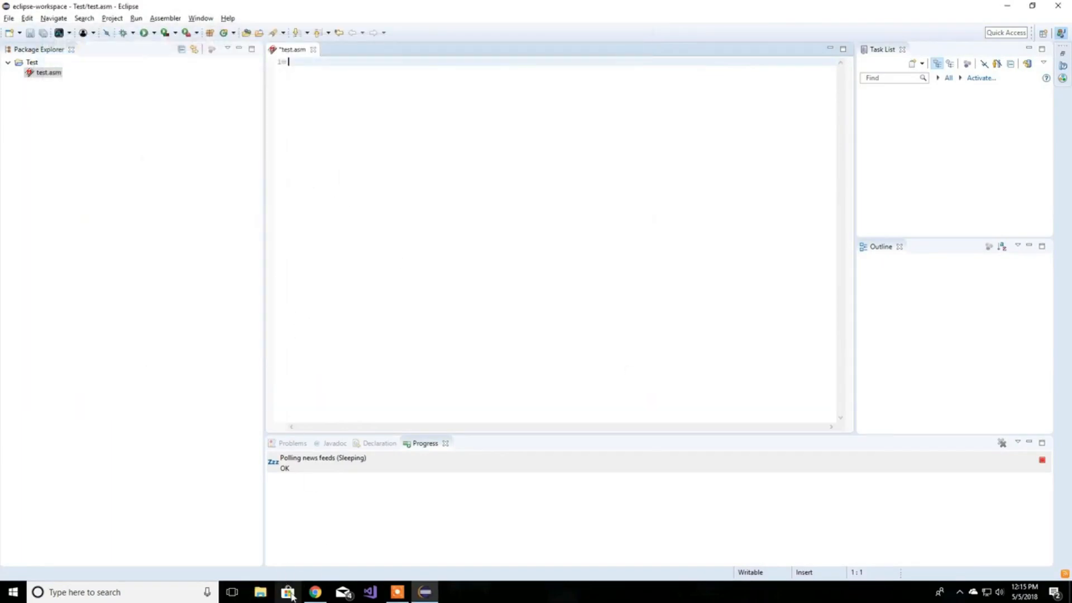
pyautogui.click(314, 592)
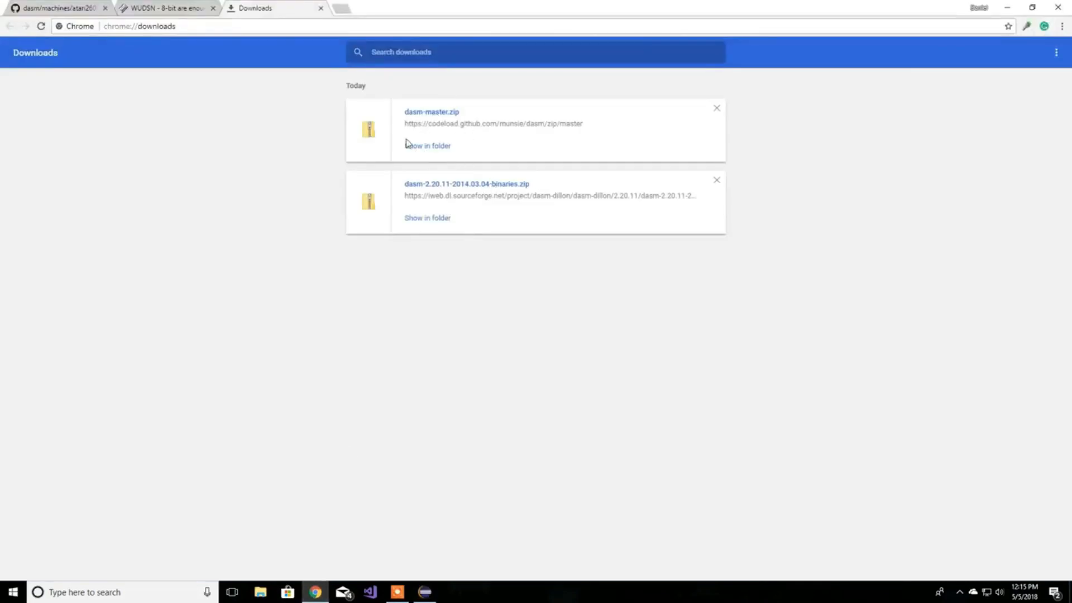
# - Show dasm-master.zip in its folder and copy all 14 items inside dasm-master
pyautogui.click(431, 147)
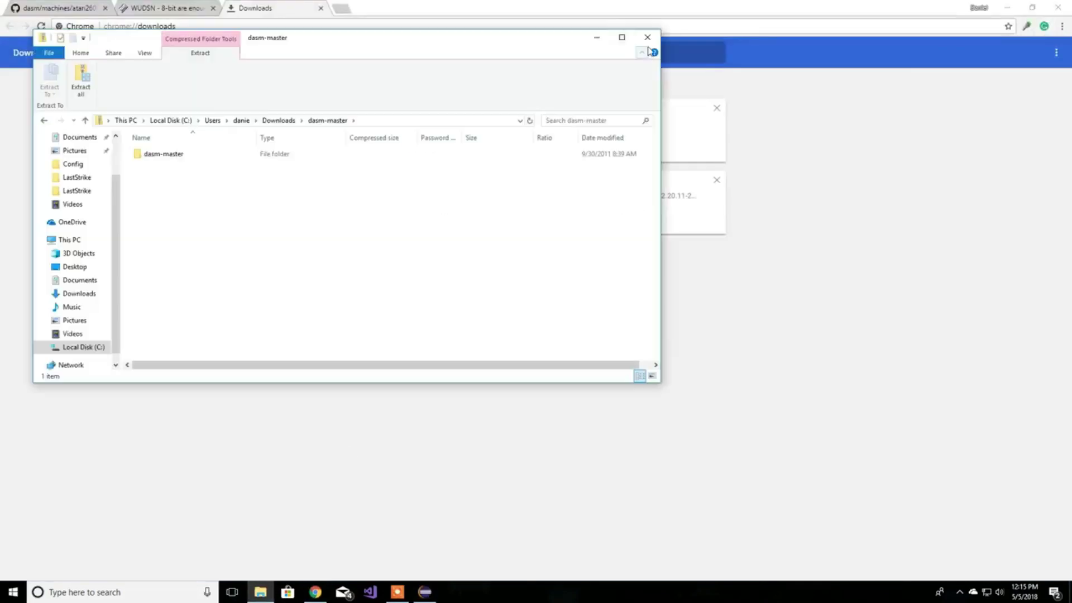
pyautogui.doubleClick(210, 157)
pyautogui.moveTo(260, 347); pyautogui.dragTo(130, 145)
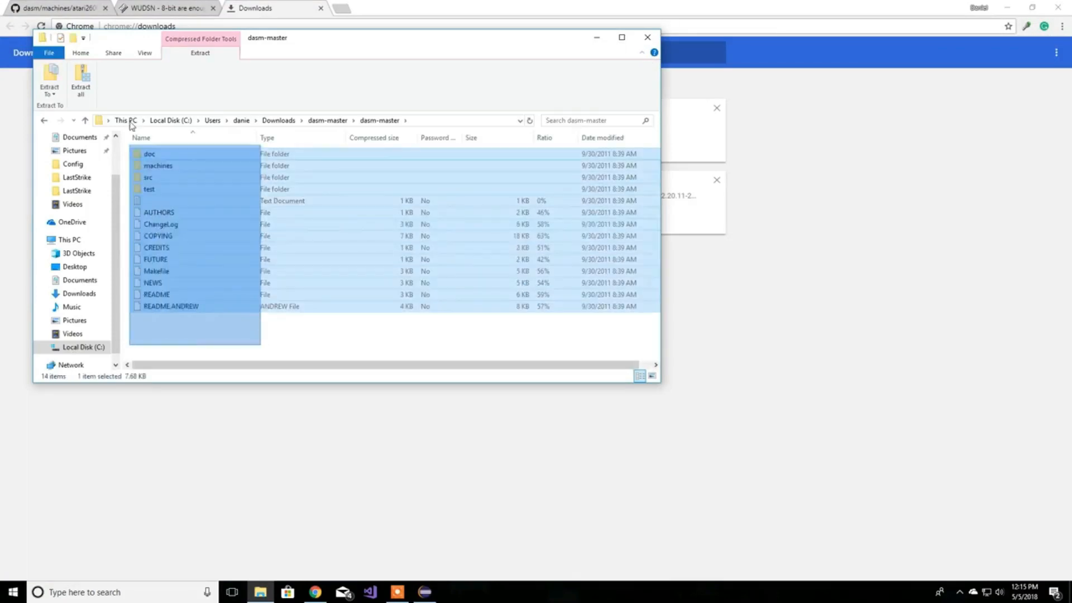
pyautogui.rightClick(193, 239)
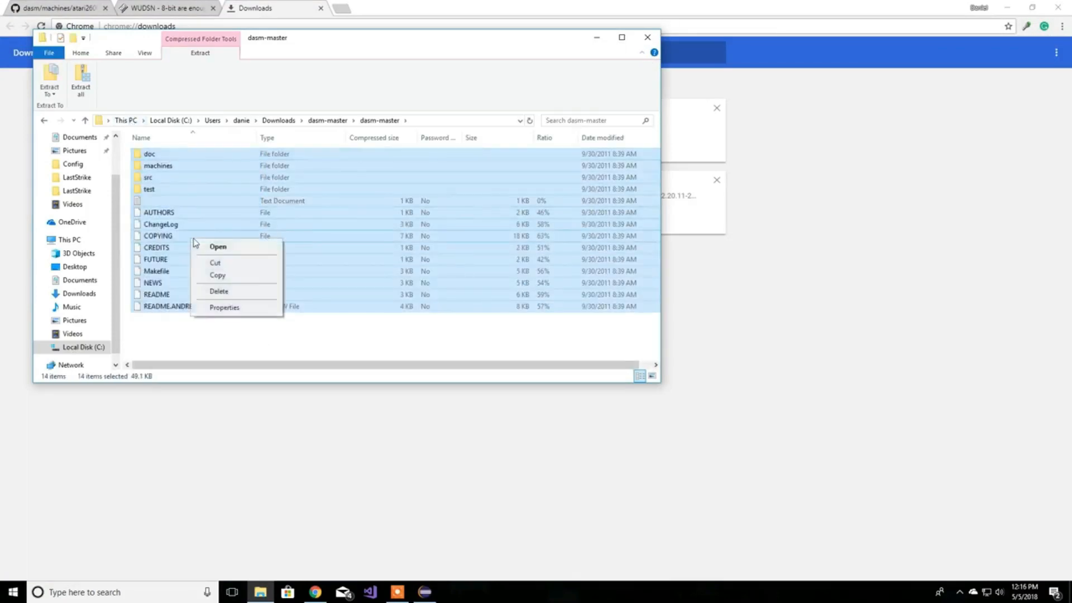
pyautogui.click(243, 278)
# - Paste the copied dasm-master files into C:\Tools\Assembler\Dasm
pyautogui.click(84, 348)
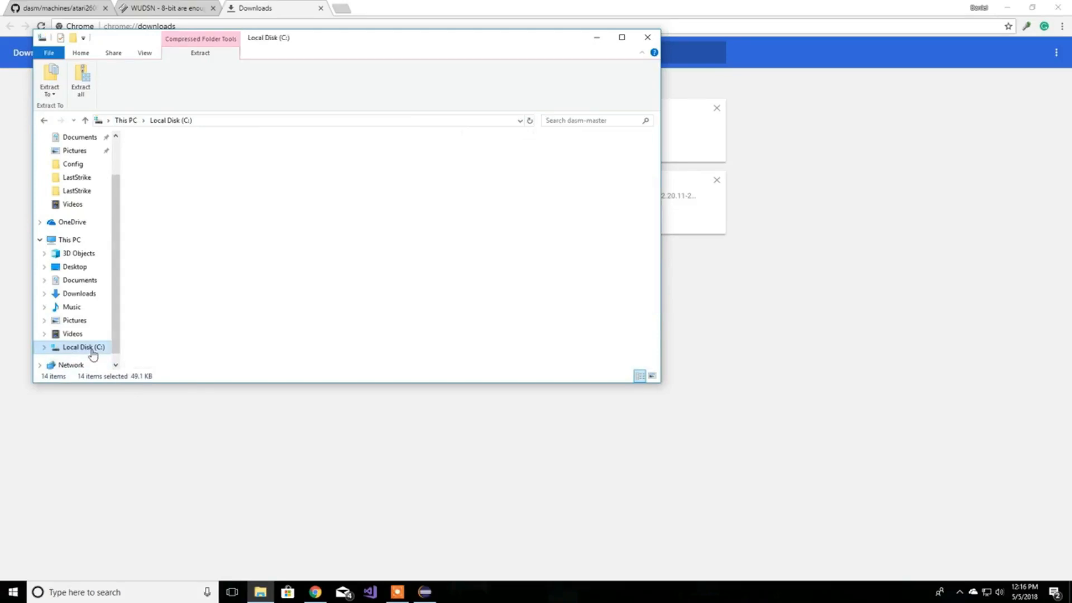
pyautogui.doubleClick(188, 275)
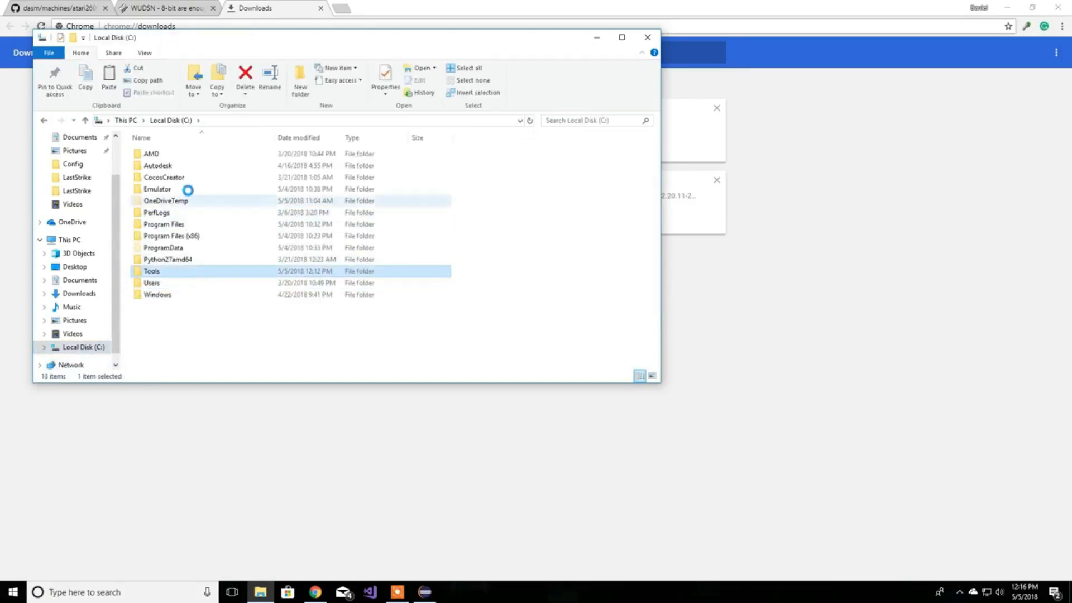
pyautogui.click(186, 158)
pyautogui.doubleClick(186, 159)
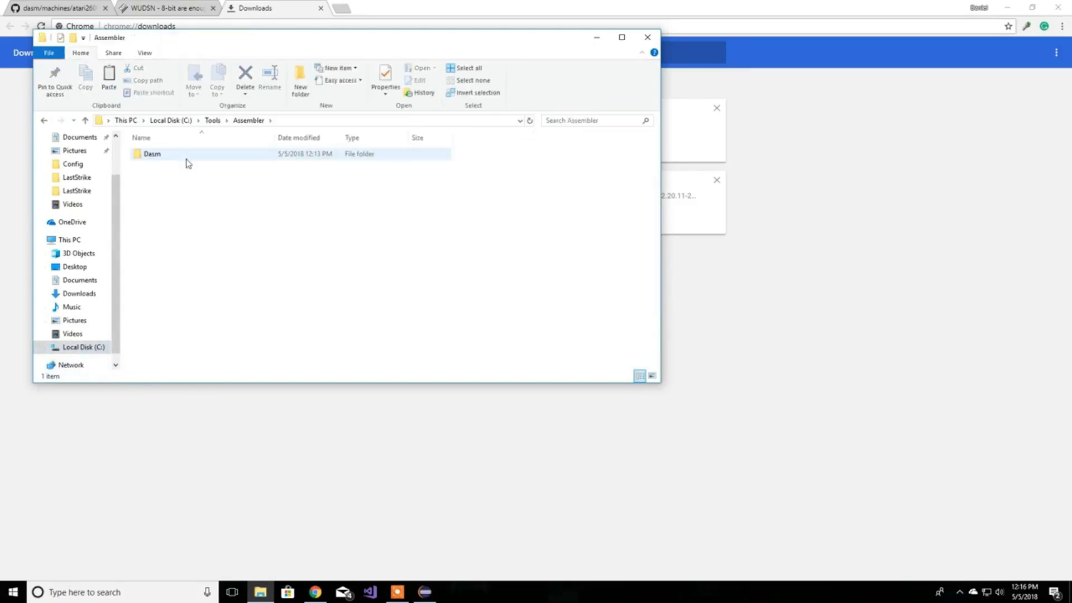
pyautogui.rightClick(430, 295)
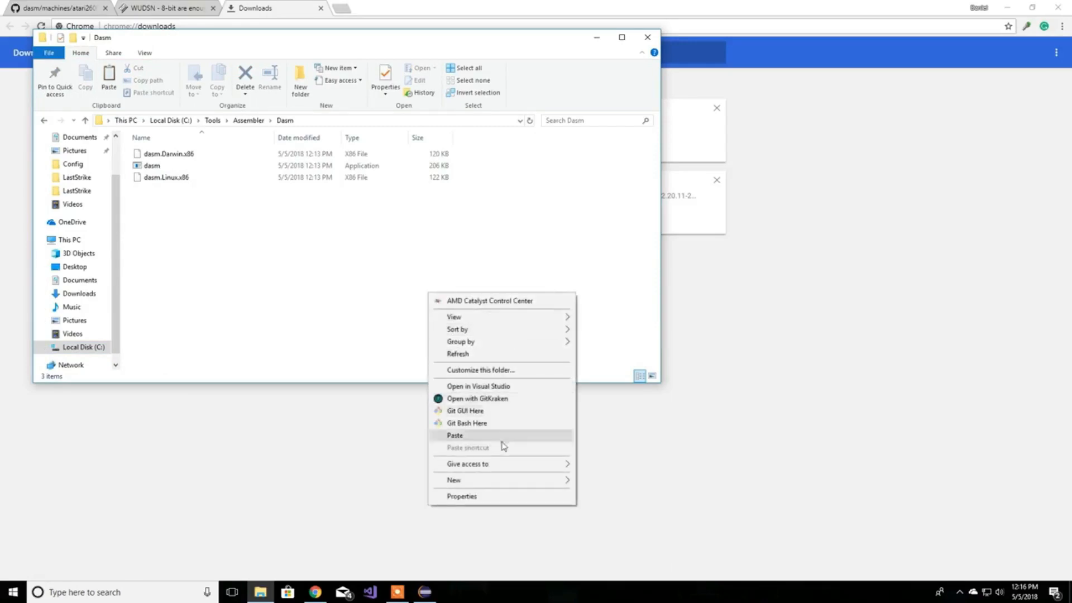
pyautogui.click(501, 440)
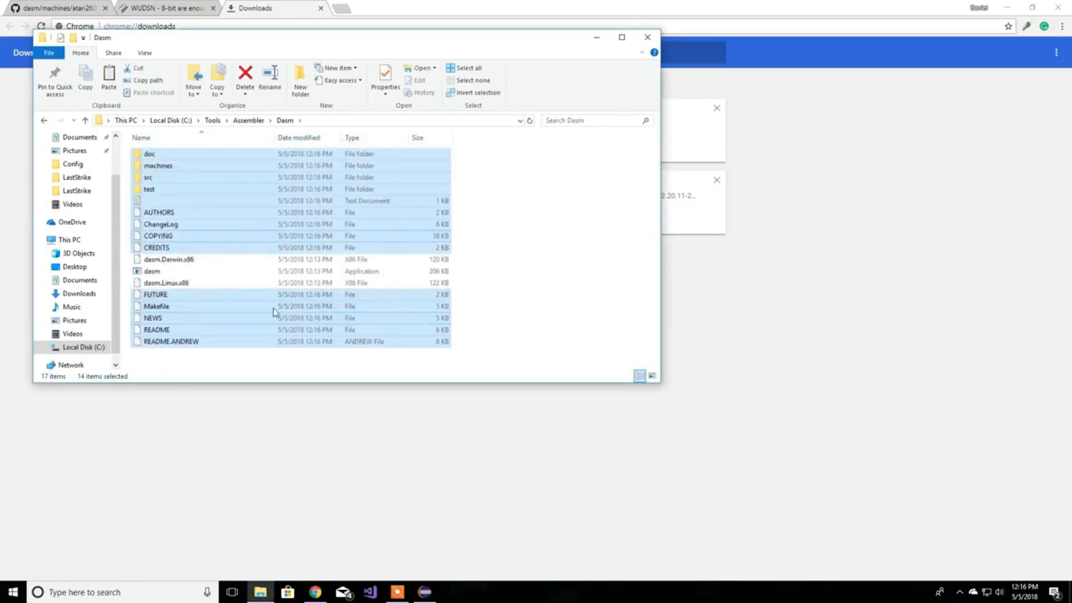
# - Check machines\atari2600 holds the header files, then return to Eclipse with test.asm
pyautogui.click(193, 165)
pyautogui.doubleClick(193, 165)
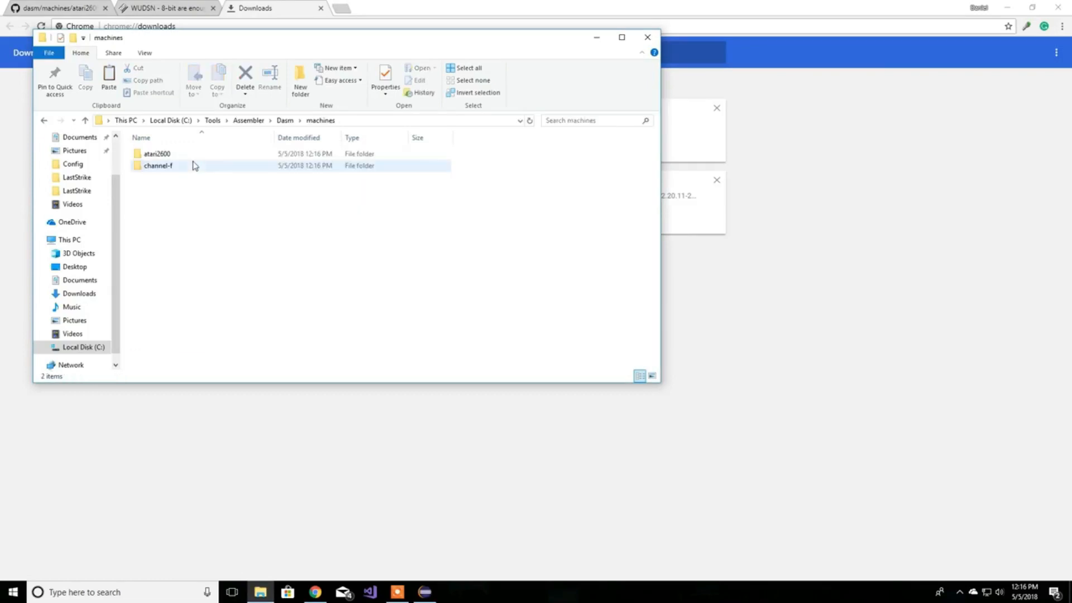
pyautogui.doubleClick(193, 155)
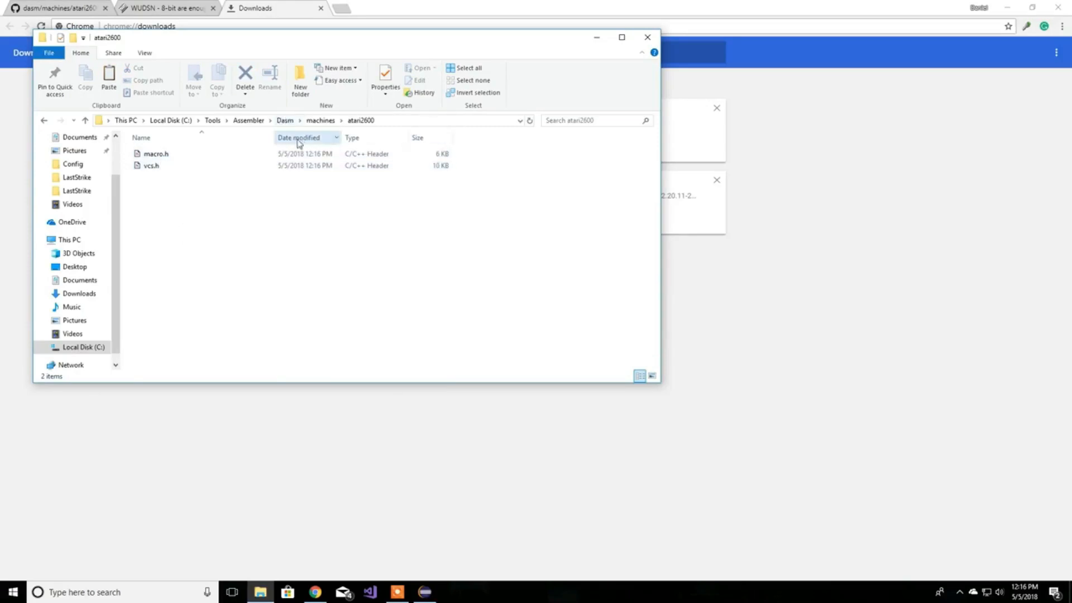
pyautogui.click(283, 121)
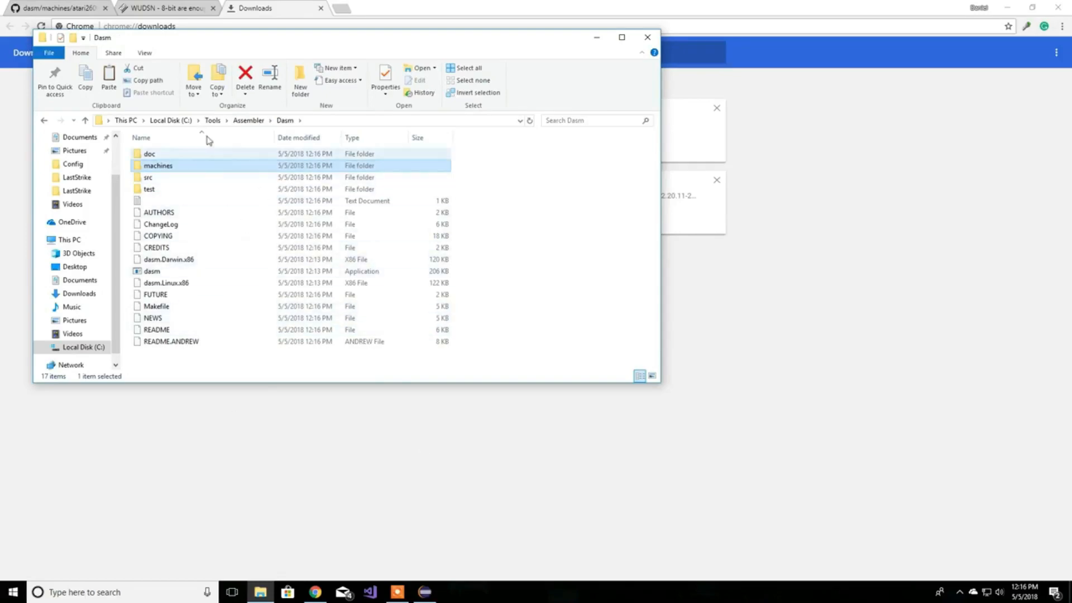
pyautogui.click(506, 471)
pyautogui.click(423, 592)
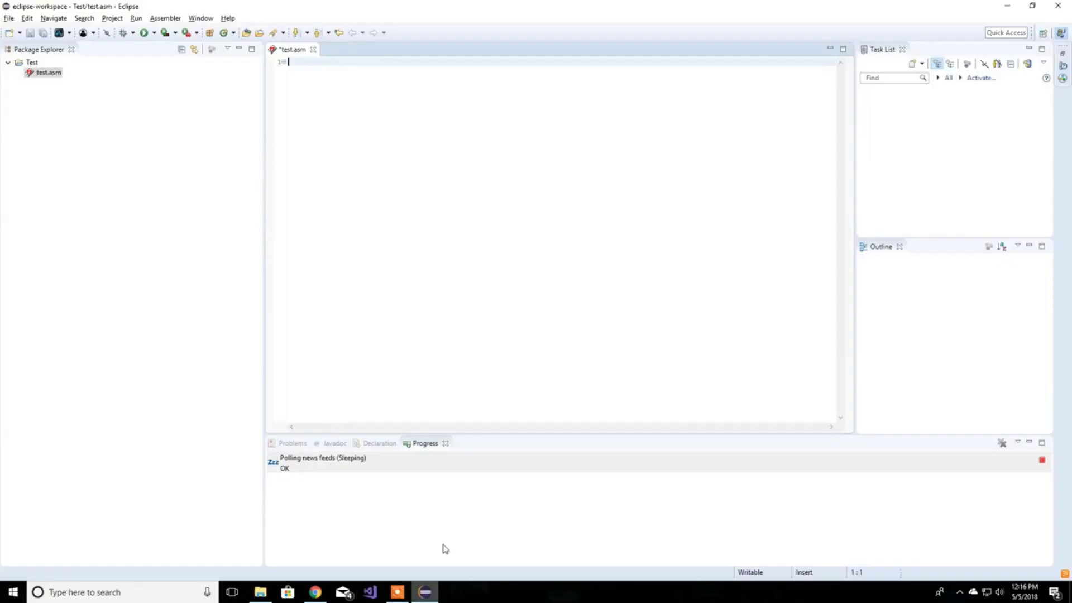